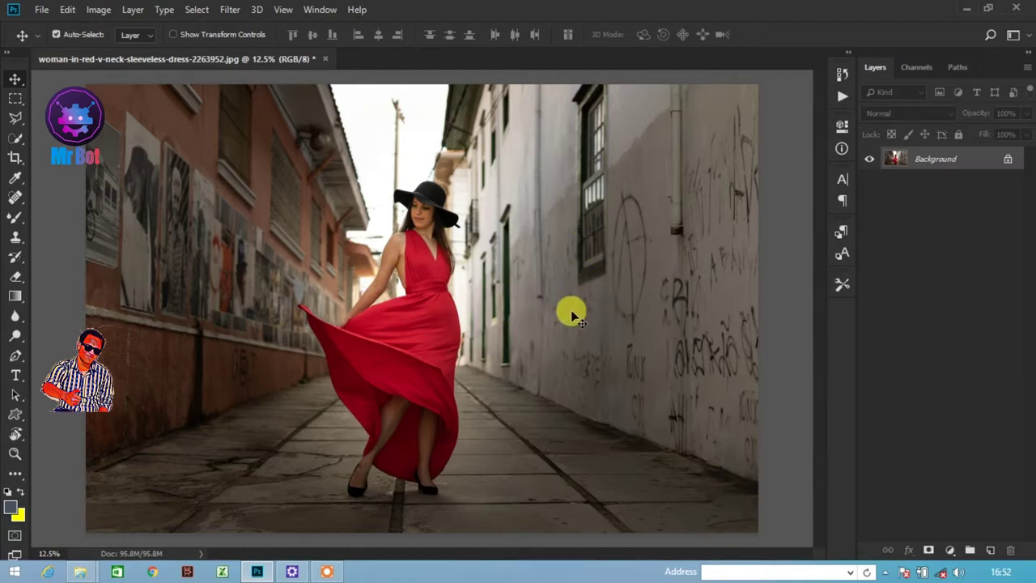
Browse the adjustment layer and Image Adjustments lists, then reopen the adjustment layer menu.
{"action": "left_click", "coordinate": [947, 545]}
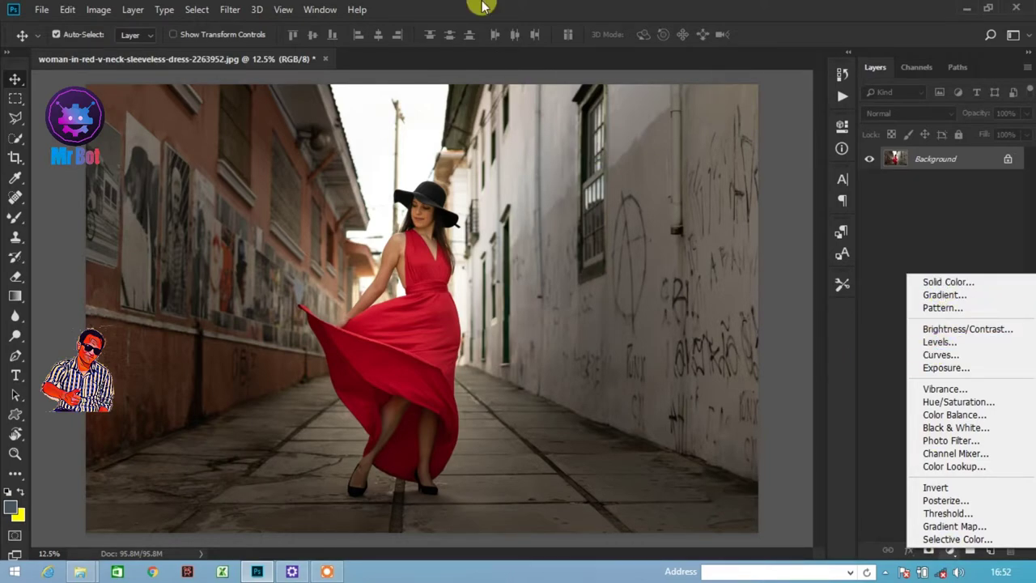
{"action": "left_click", "coordinate": [483, 7]}
{"action": "left_click", "coordinate": [99, 10]}
{"action": "mouse_move", "coordinate": [122, 50]}
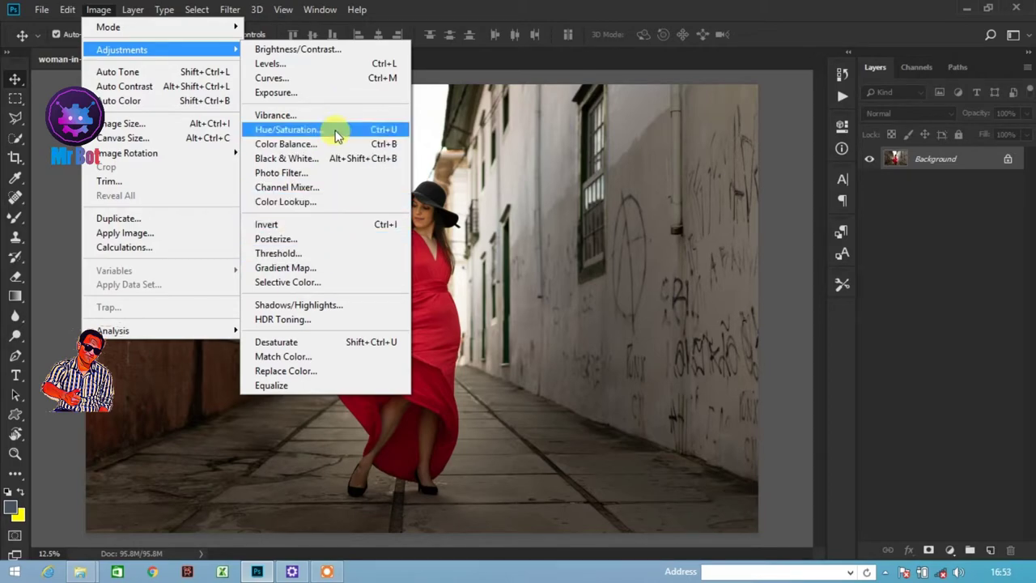
{"action": "left_click", "coordinate": [669, 260]}
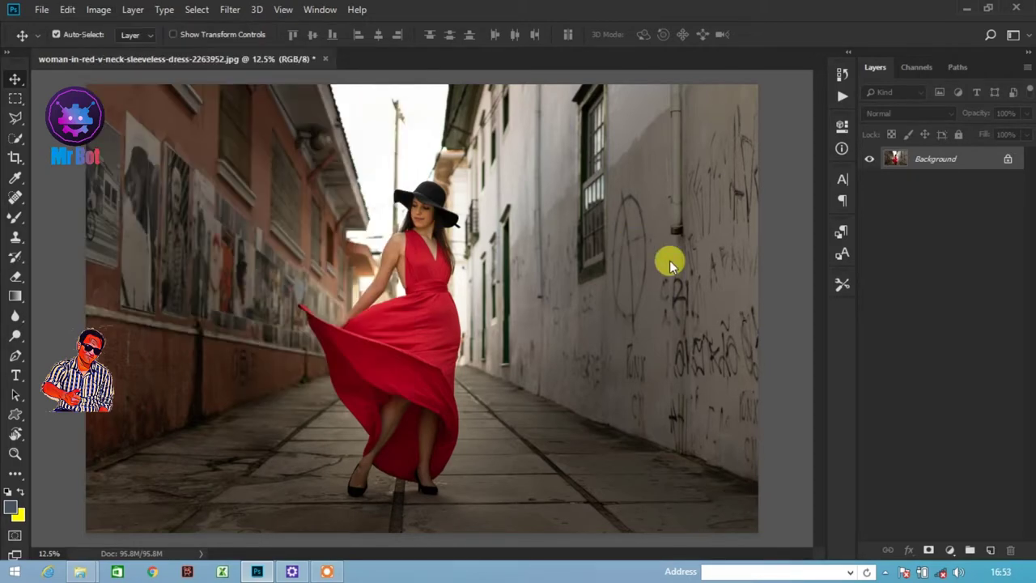
{"action": "left_click", "coordinate": [949, 550]}
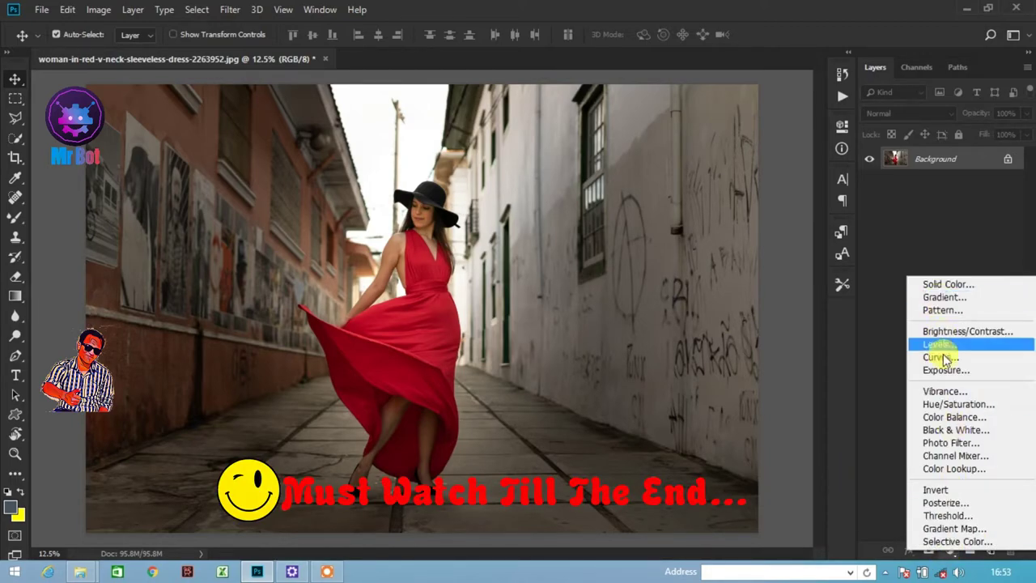
Add a Hue/Saturation layer on Reds with Hue -39, Saturation -25, Lightness -19.
{"action": "left_click", "coordinate": [983, 404]}
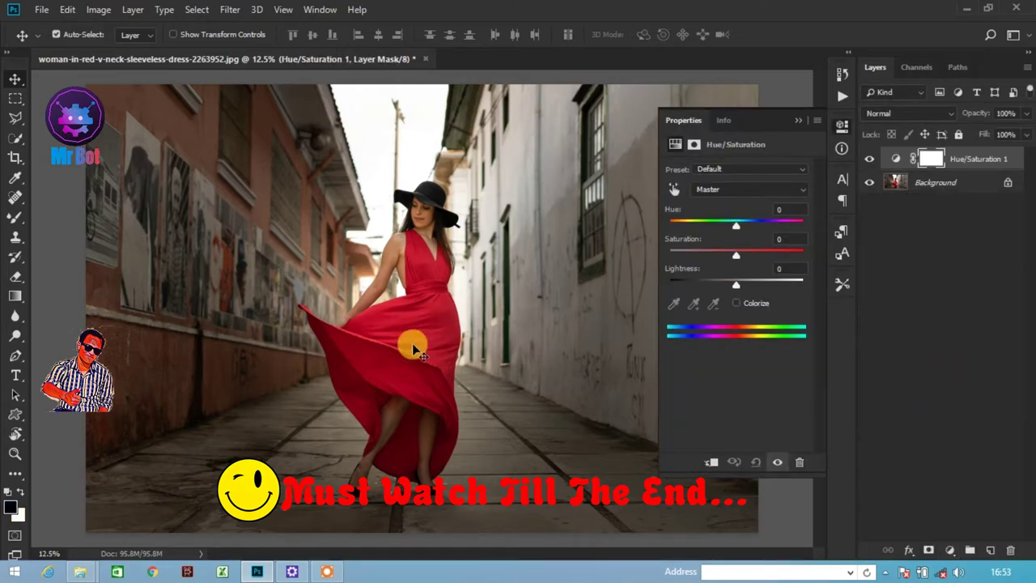
{"action": "left_click", "coordinate": [735, 192]}
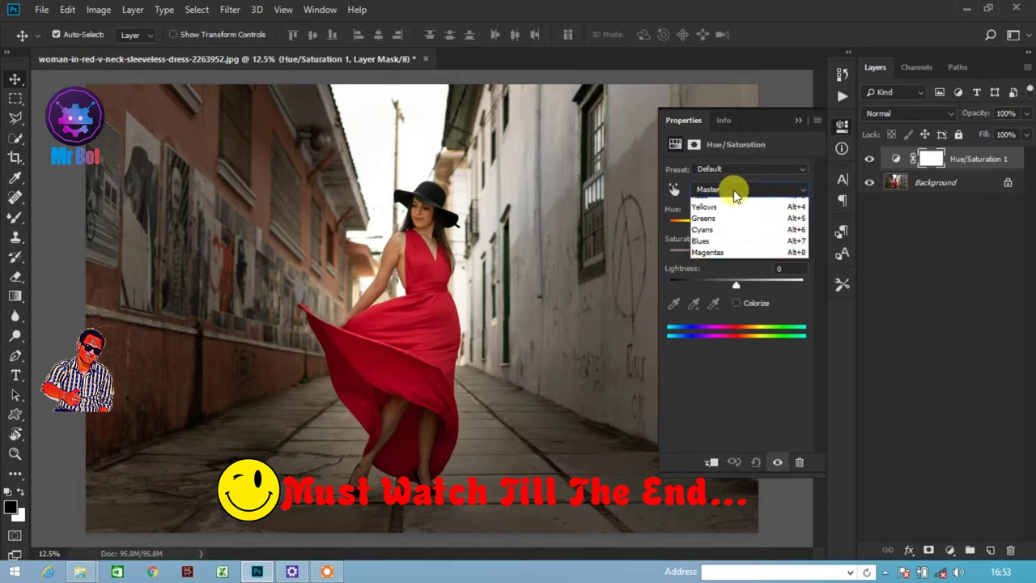
{"action": "left_click", "coordinate": [719, 208]}
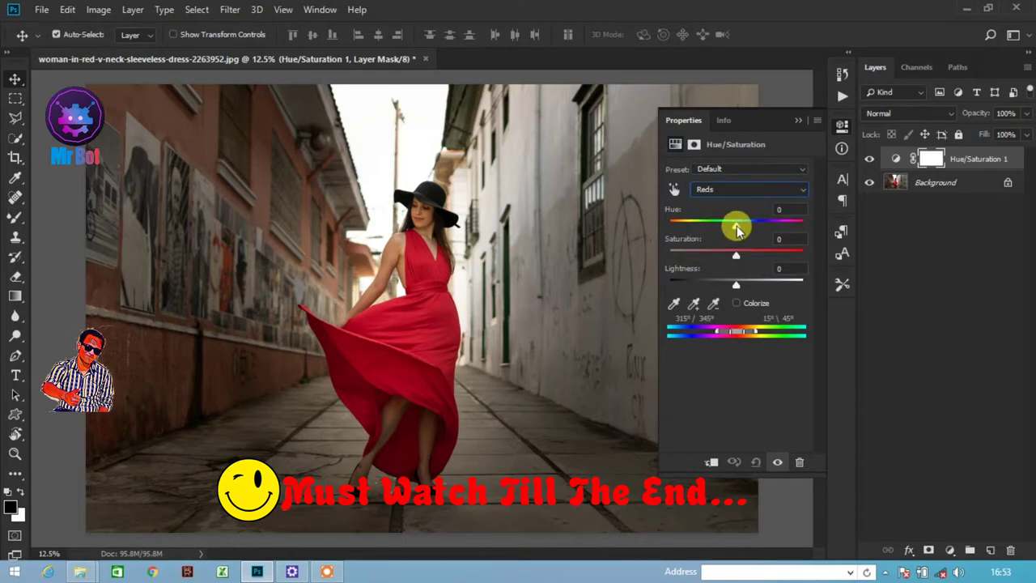
{"action": "left_click_drag", "start_coordinate": [737, 227], "coordinate": [706, 229]}
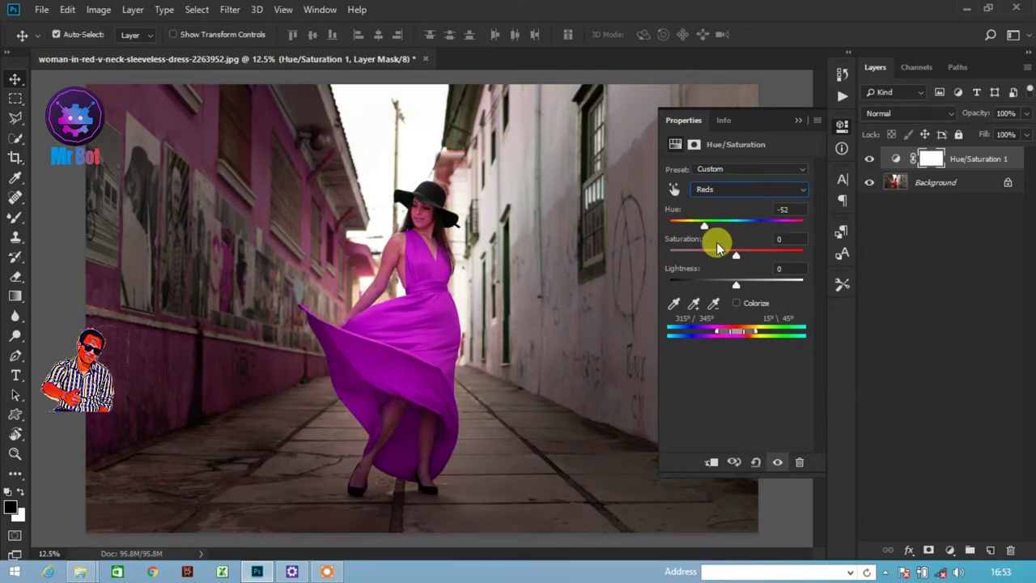
{"action": "mouse_move", "coordinate": [737, 253]}
{"action": "left_mouse_down"}
{"action": "mouse_move", "coordinate": [712, 256]}
{"action": "mouse_move", "coordinate": [723, 288]}
{"action": "mouse_move", "coordinate": [712, 231]}
{"action": "left_mouse_up"}
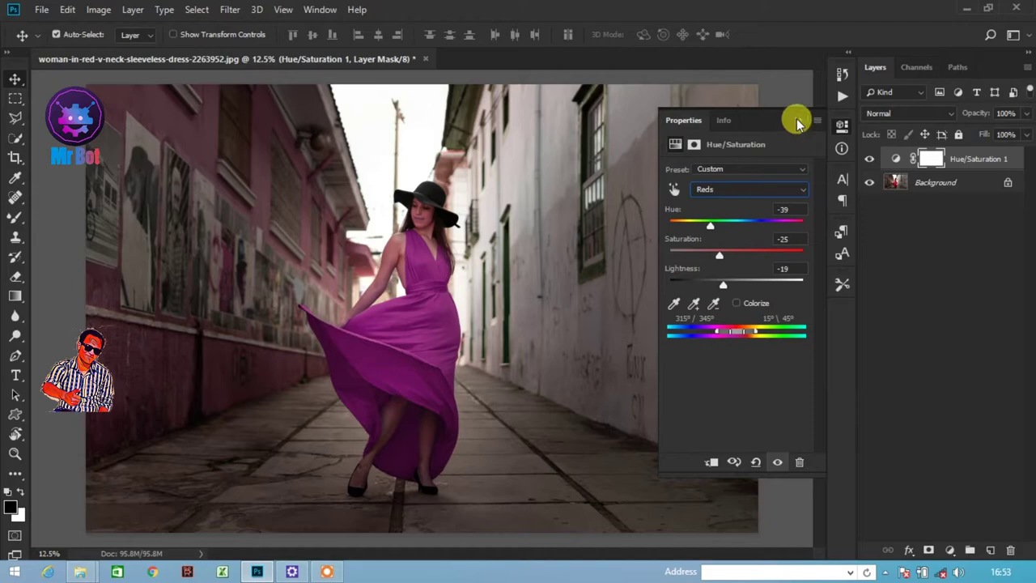
{"action": "left_click", "coordinate": [798, 120]}
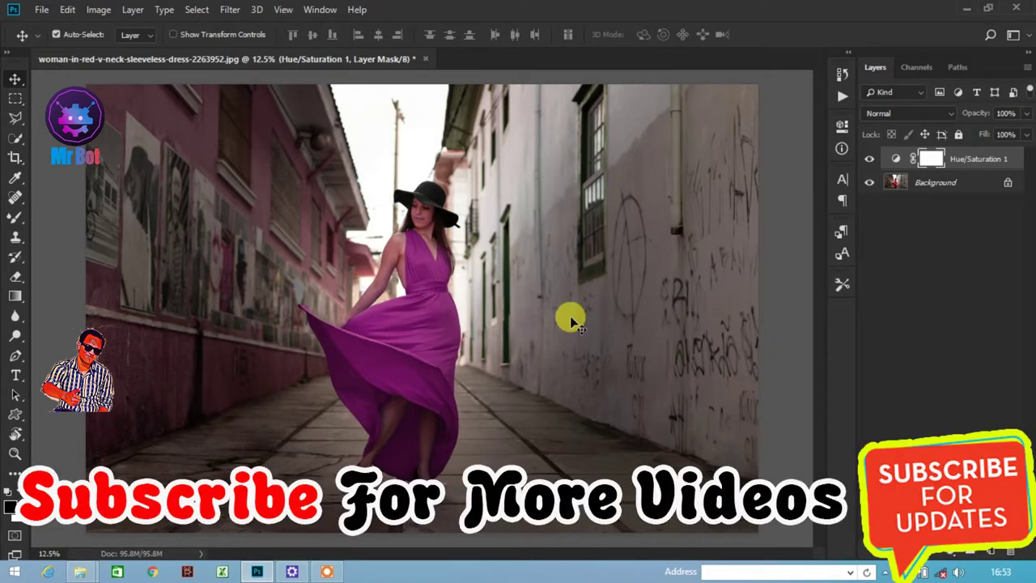
Add a Brightness/Contrast layer set to Brightness 29 and Contrast 32.
{"action": "left_click", "coordinate": [950, 554]}
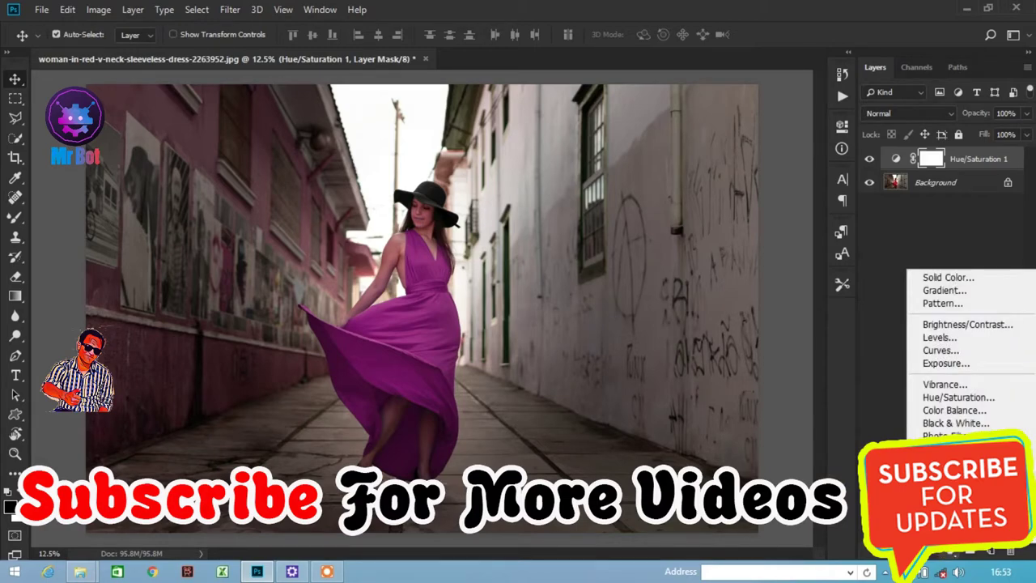
{"action": "left_click", "coordinate": [940, 327]}
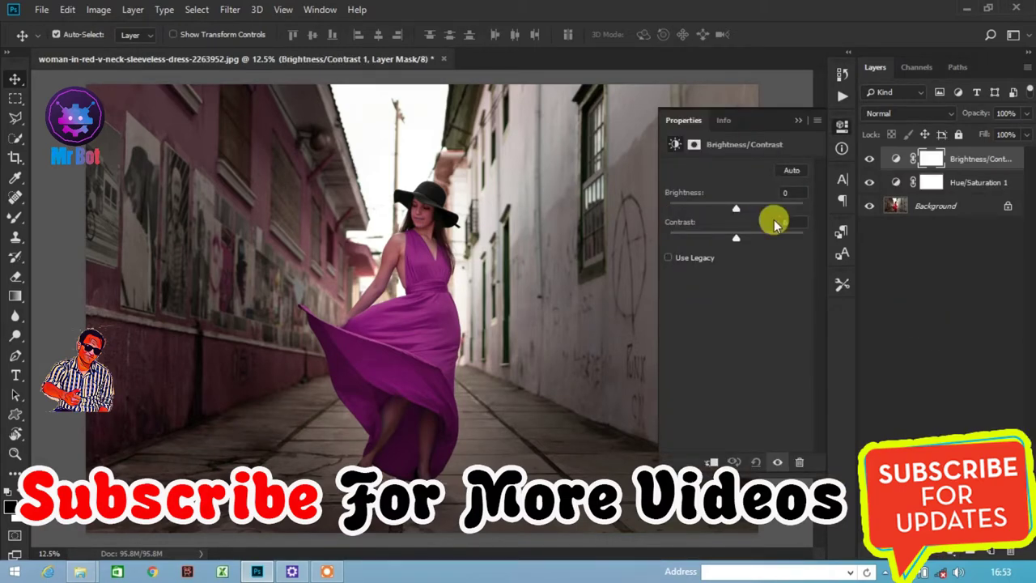
{"action": "mouse_move", "coordinate": [736, 208]}
{"action": "left_mouse_down"}
{"action": "mouse_move", "coordinate": [751, 209]}
{"action": "mouse_move", "coordinate": [739, 239]}
{"action": "mouse_move", "coordinate": [759, 241]}
{"action": "left_mouse_up"}
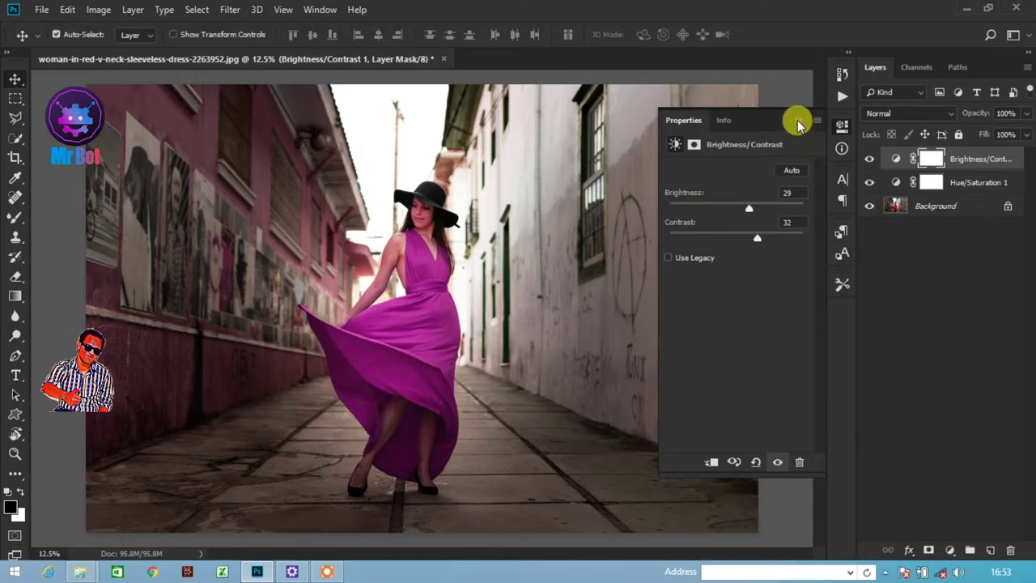
{"action": "left_click", "coordinate": [798, 120]}
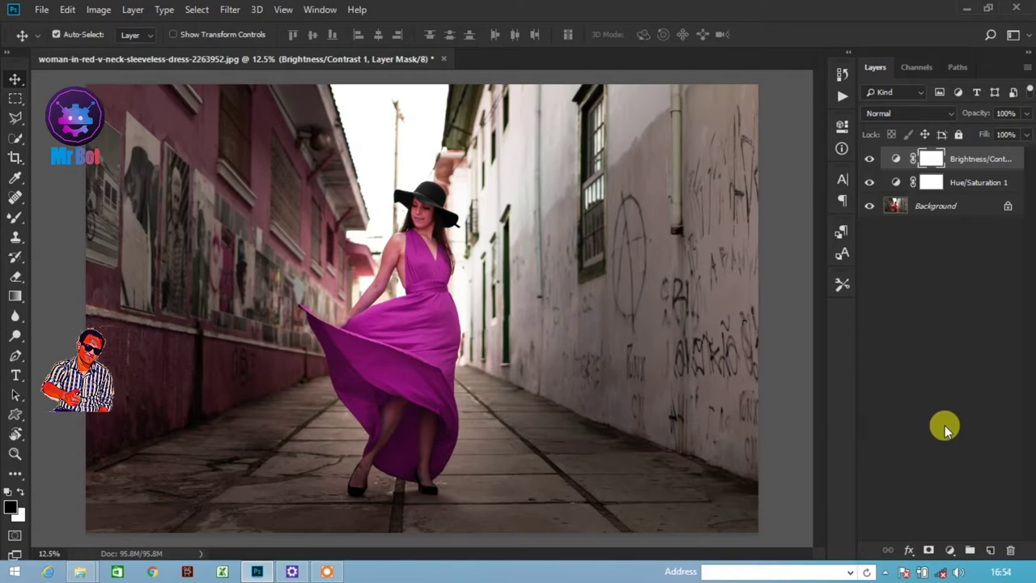
Add an Exposure layer with Exposure +0.38 and Gamma Correction 0.95, then deselect it.
{"action": "left_click", "coordinate": [950, 550]}
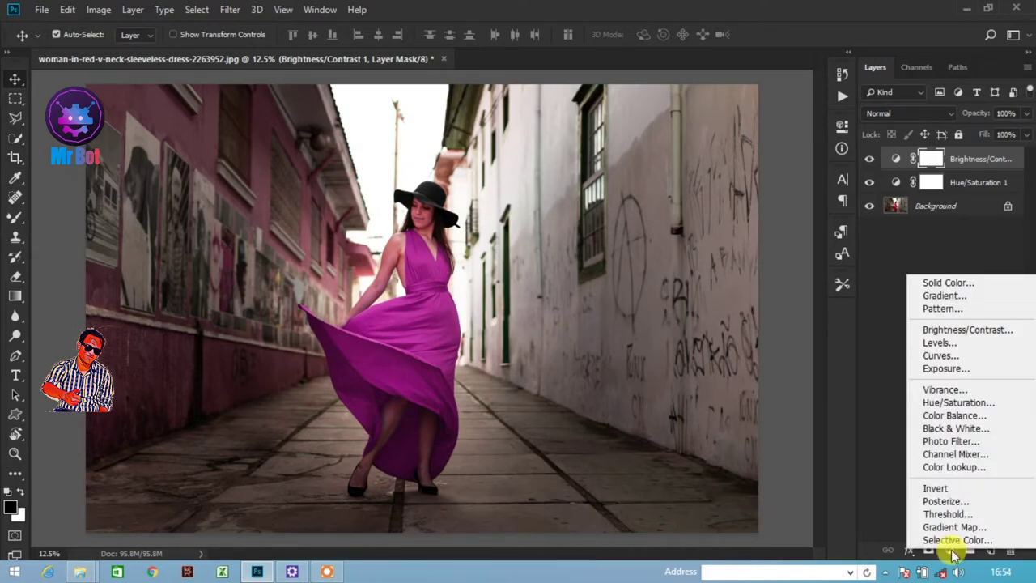
{"action": "left_click", "coordinate": [947, 370]}
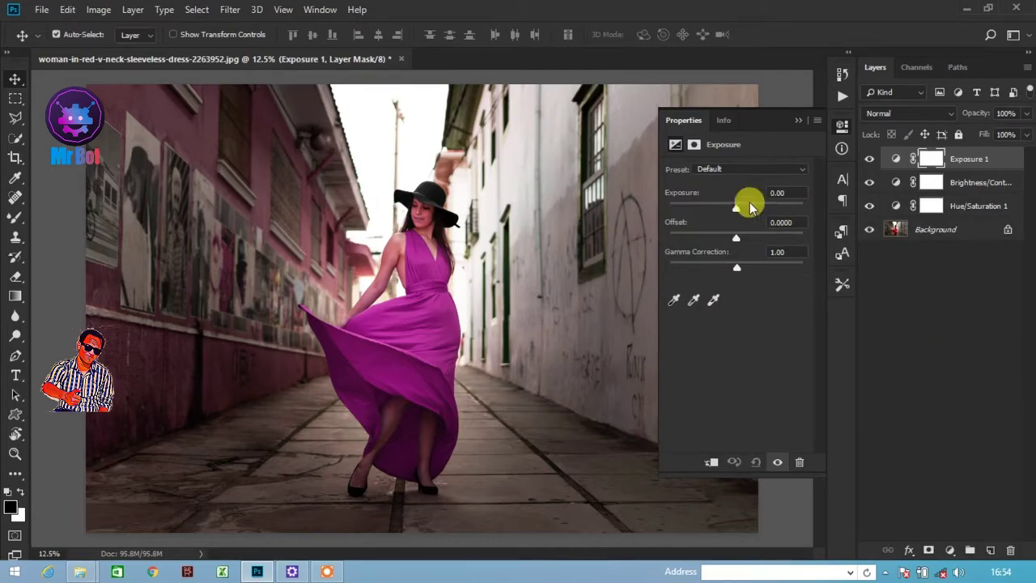
{"action": "left_click_drag", "start_coordinate": [736, 208], "coordinate": [740, 209]}
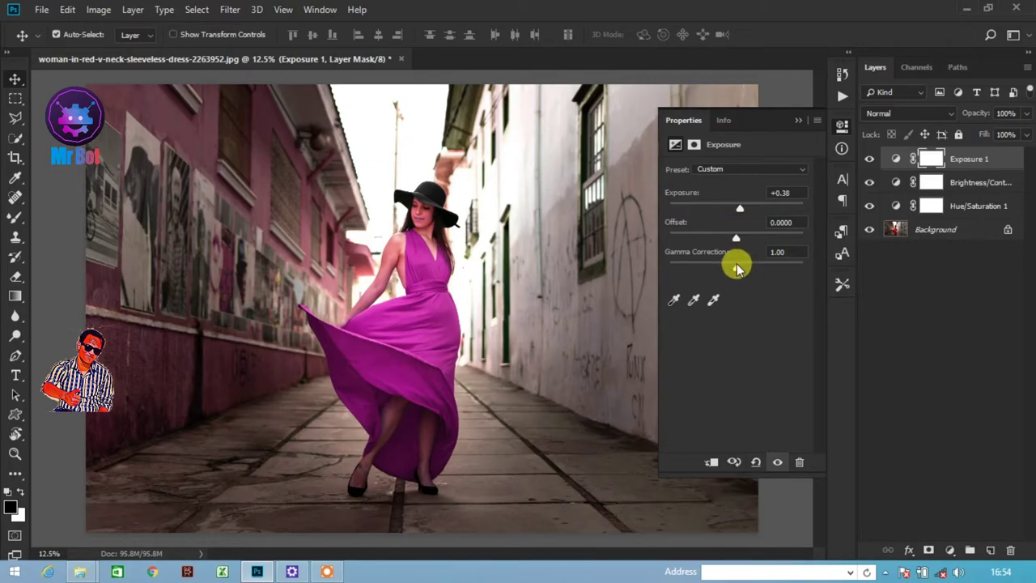
{"action": "left_click_drag", "start_coordinate": [736, 264], "coordinate": [739, 264]}
{"action": "left_click", "coordinate": [799, 120]}
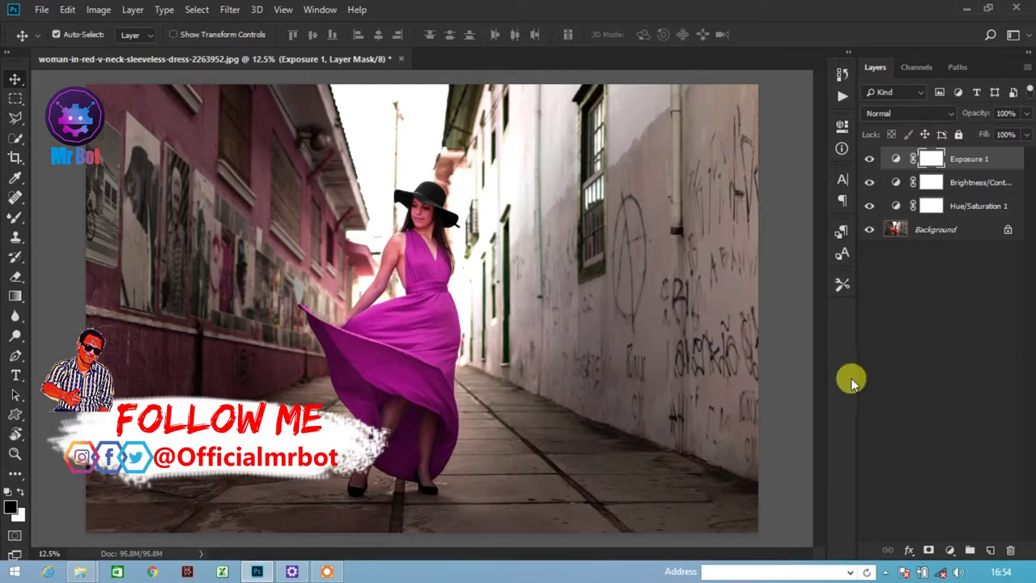
{"action": "left_click", "coordinate": [938, 412]}
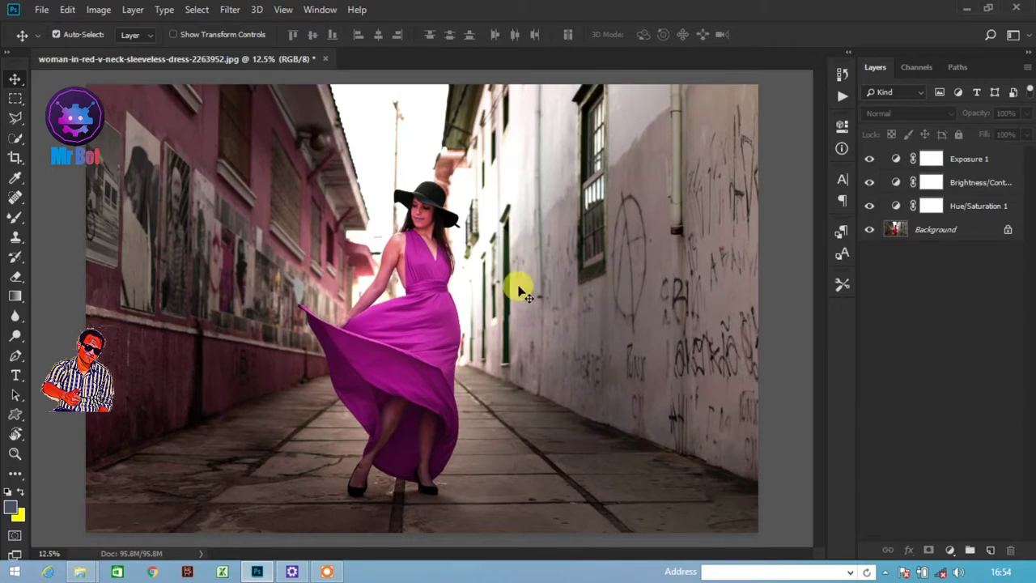
Start a Color Lookup Tables export and replace the description with the channel name.
{"action": "left_click", "coordinate": [38, 10]}
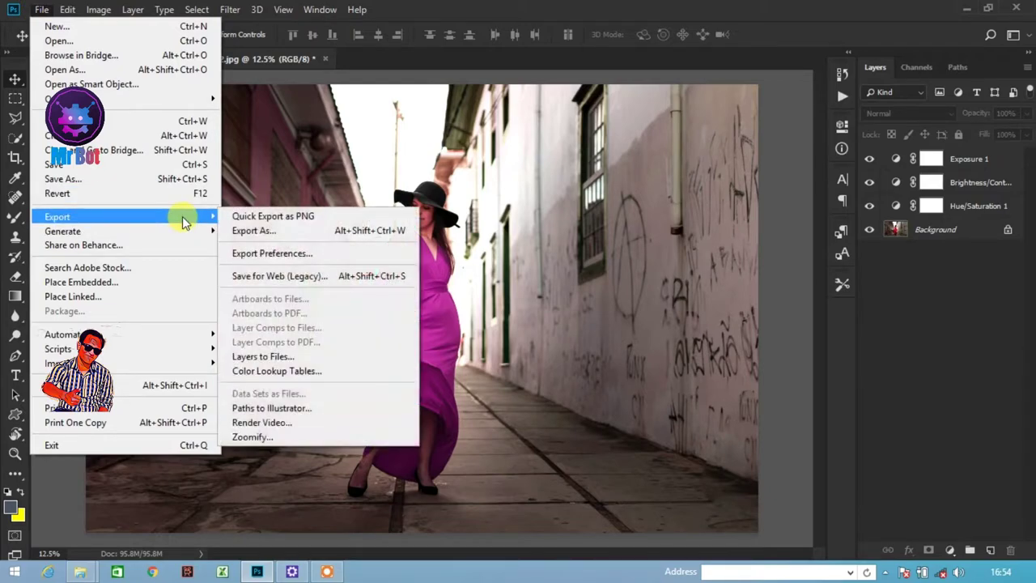
{"action": "mouse_move", "coordinate": [58, 216]}
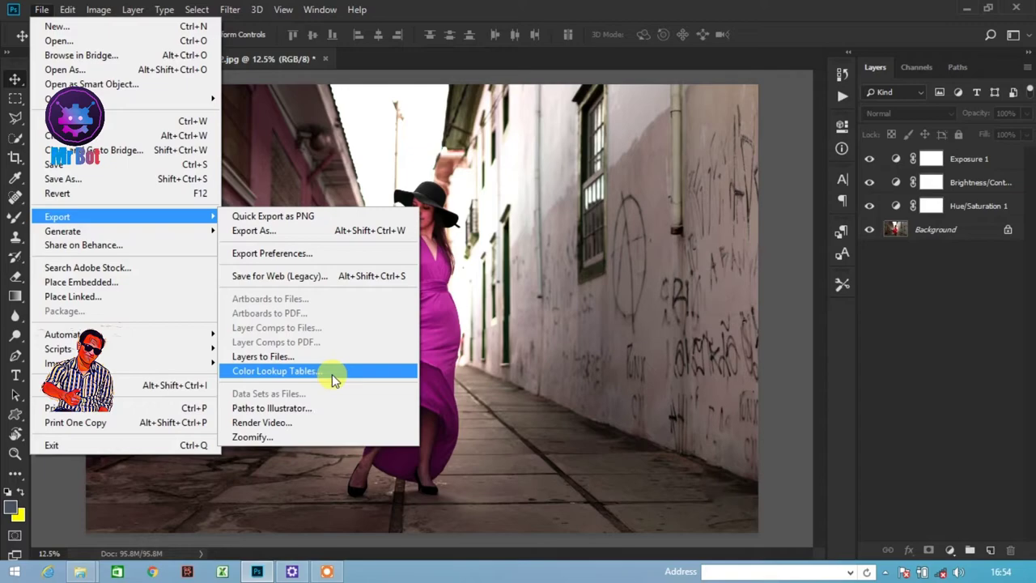
{"action": "left_click", "coordinate": [334, 374]}
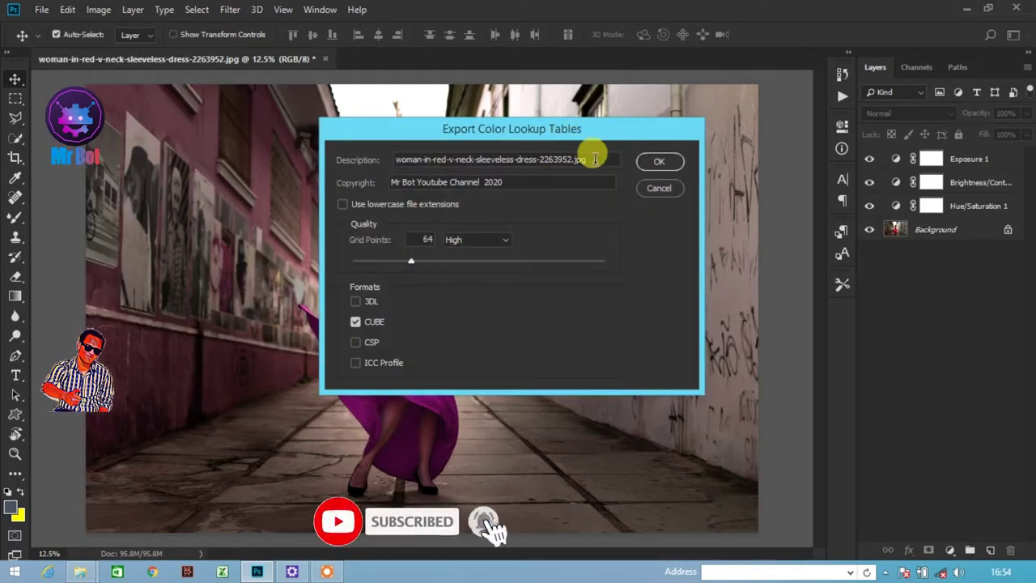
{"action": "left_click_drag", "start_coordinate": [590, 159], "coordinate": [370, 162]}
{"action": "key", "text": "ctrl+BackSpace"}
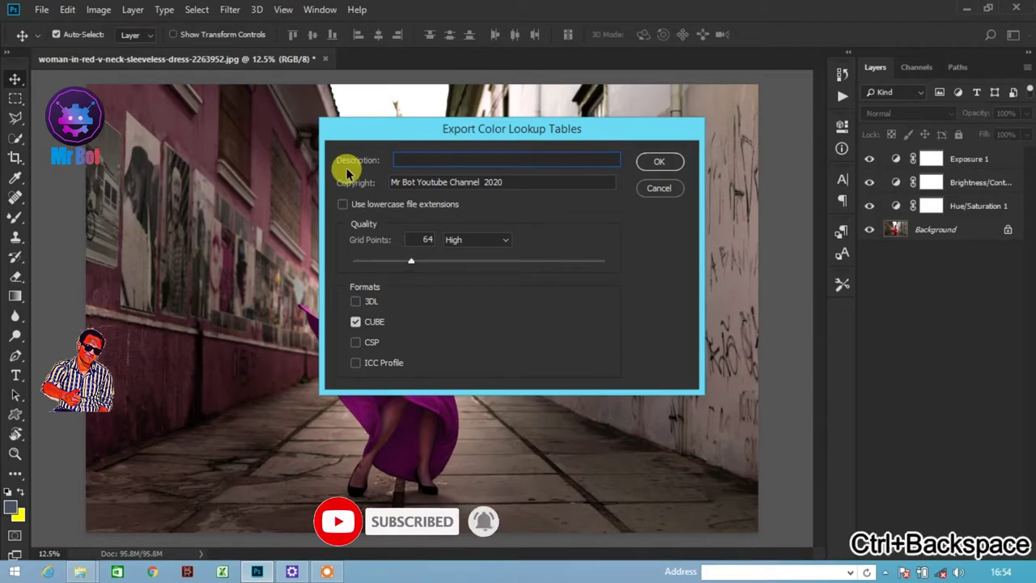
{"action": "type", "text": "Mr "}
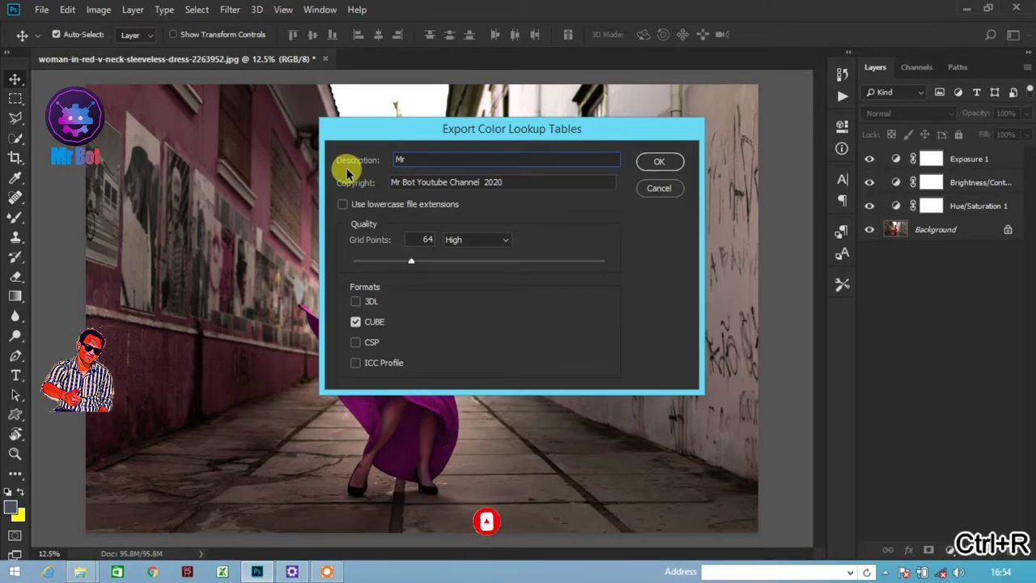
{"action": "type", "text": "Bot"}
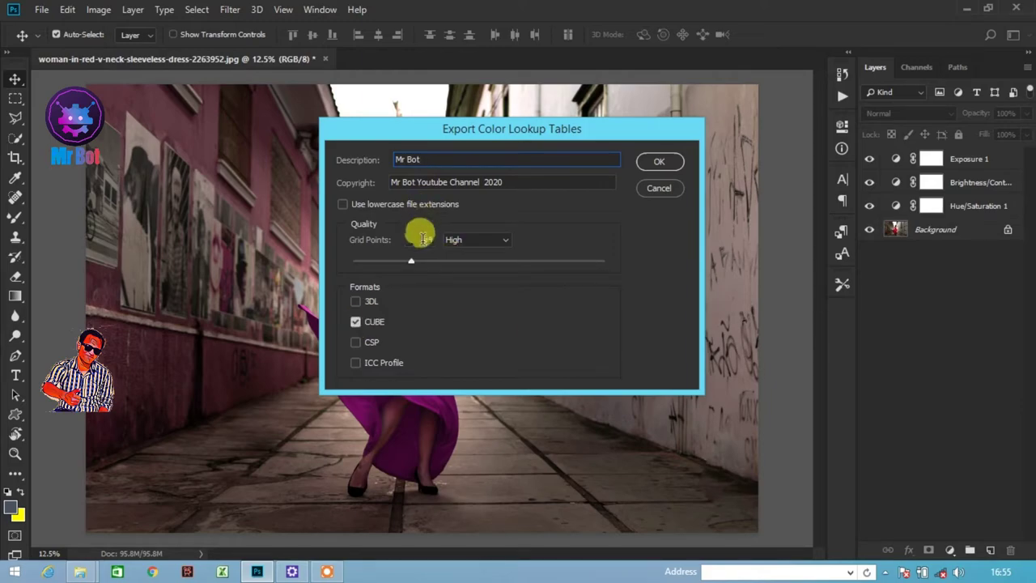
Keep 64 grid points, High quality and CUBE format, and confirm the export.
{"action": "double_click", "coordinate": [423, 239]}
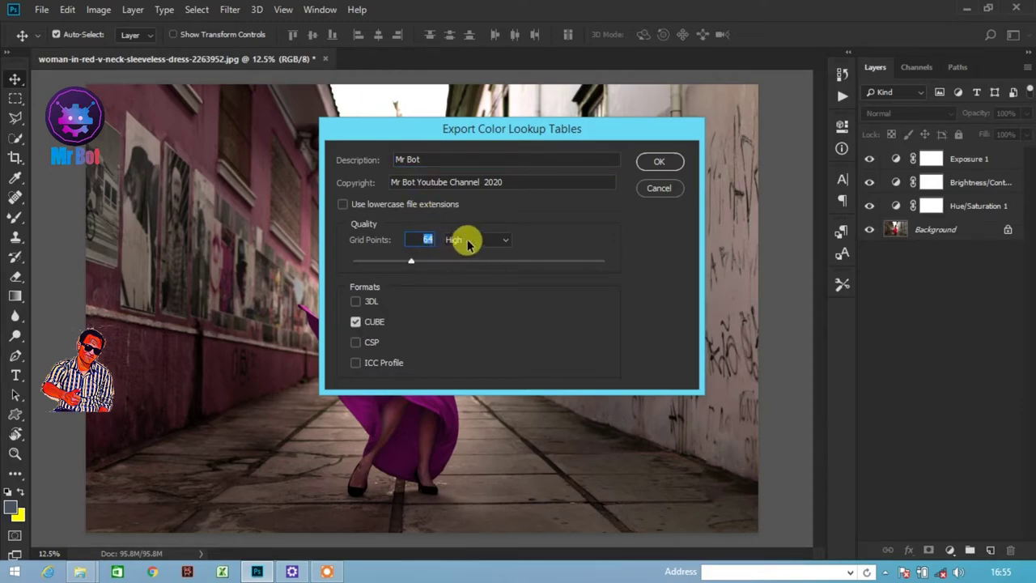
{"action": "left_click", "coordinate": [466, 242]}
{"action": "left_click", "coordinate": [466, 241]}
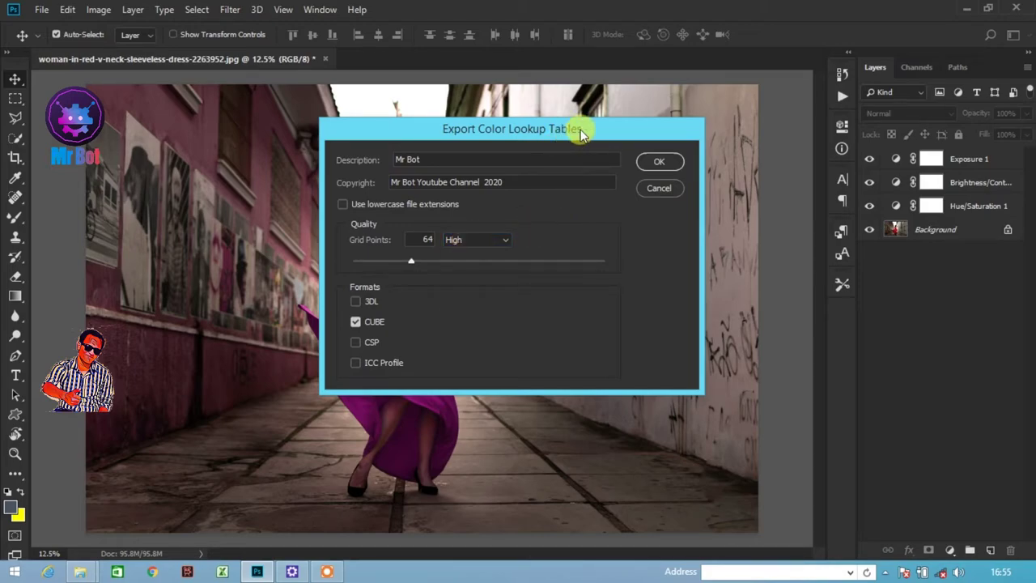
{"action": "left_click_drag", "start_coordinate": [581, 133], "coordinate": [546, 152]}
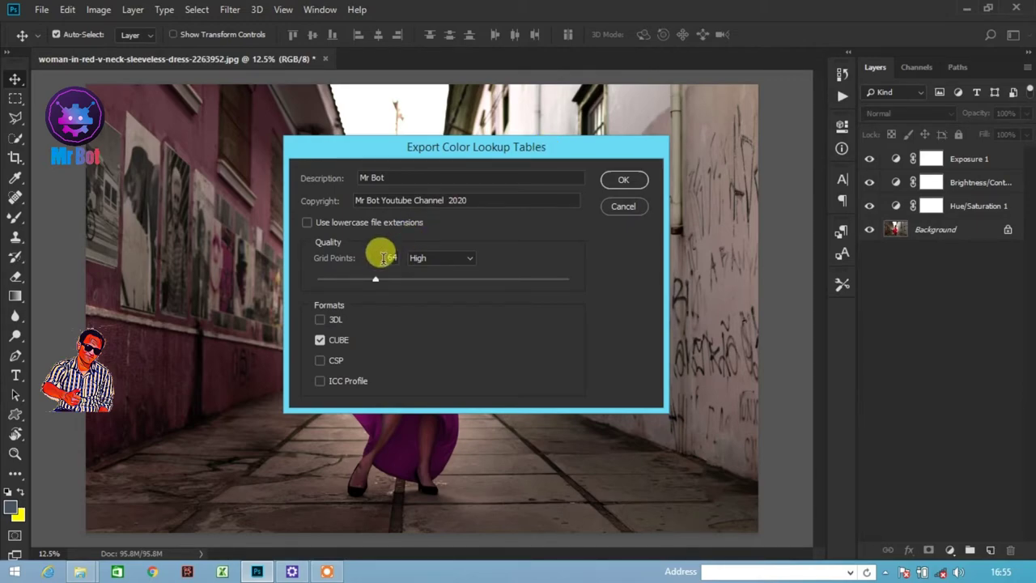
{"action": "left_click", "coordinate": [622, 186]}
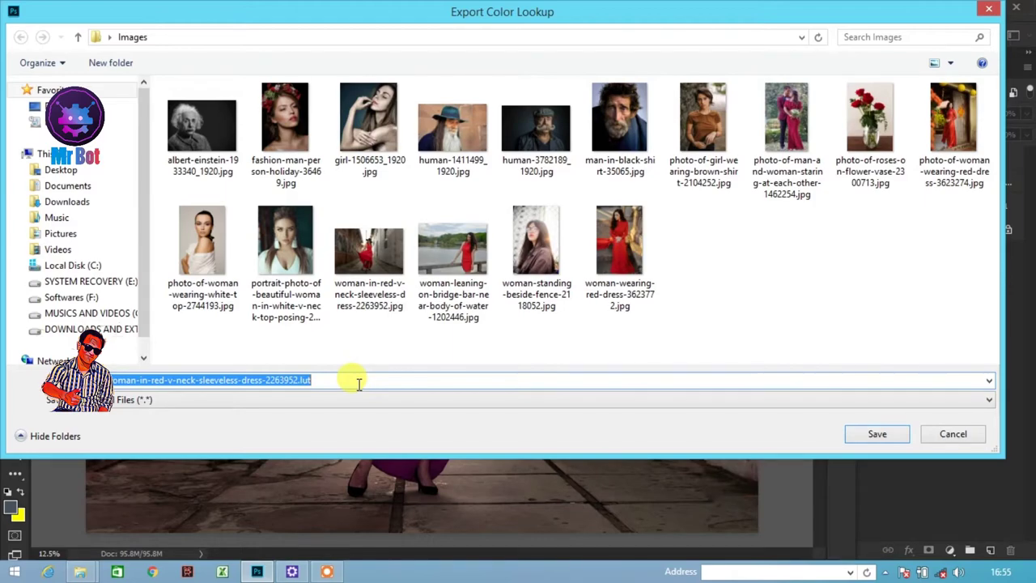
Save the lookup file as 'red To Pur tone' in the Images folder.
{"action": "type", "text": "red"}
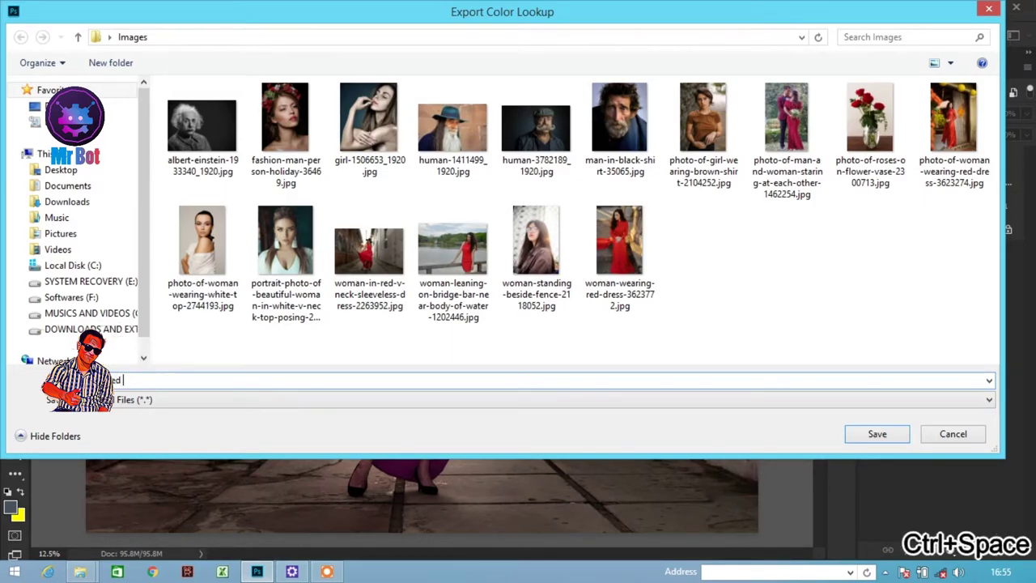
{"action": "type", "text": " To P"}
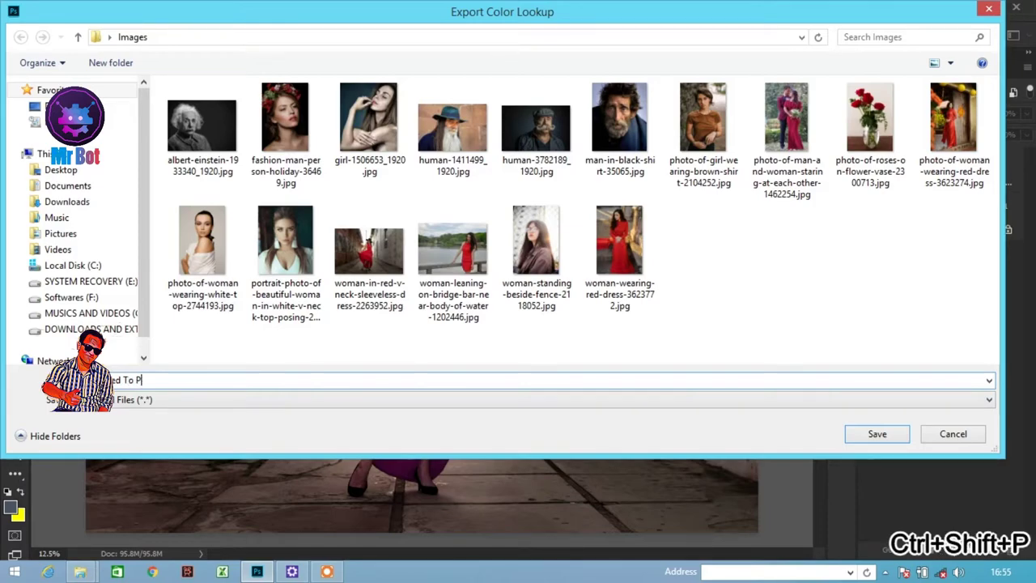
{"action": "type", "text": "i"}
{"action": "key", "text": "BackSpace"}
{"action": "type", "text": "ur "}
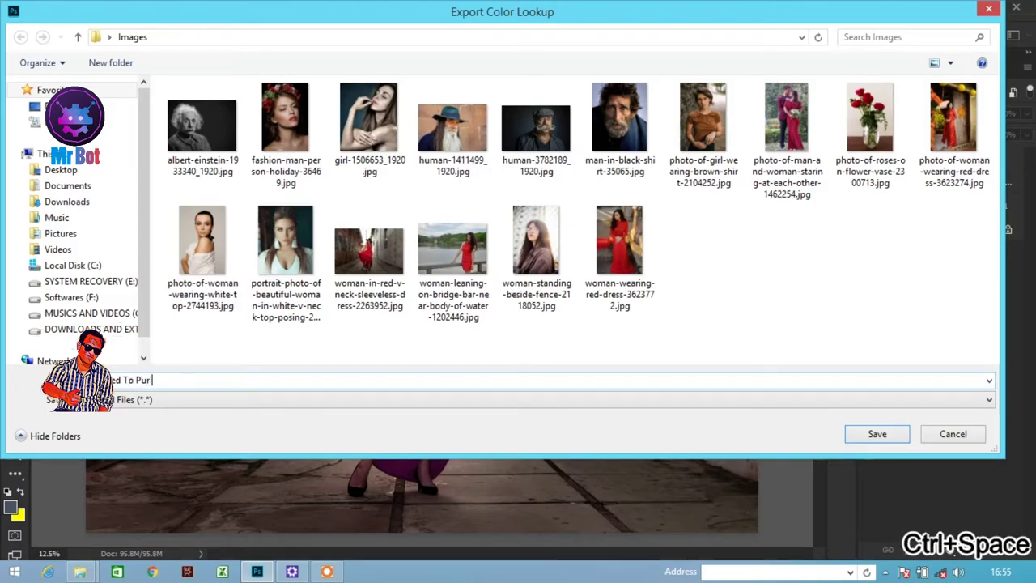
{"action": "type", "text": "tone"}
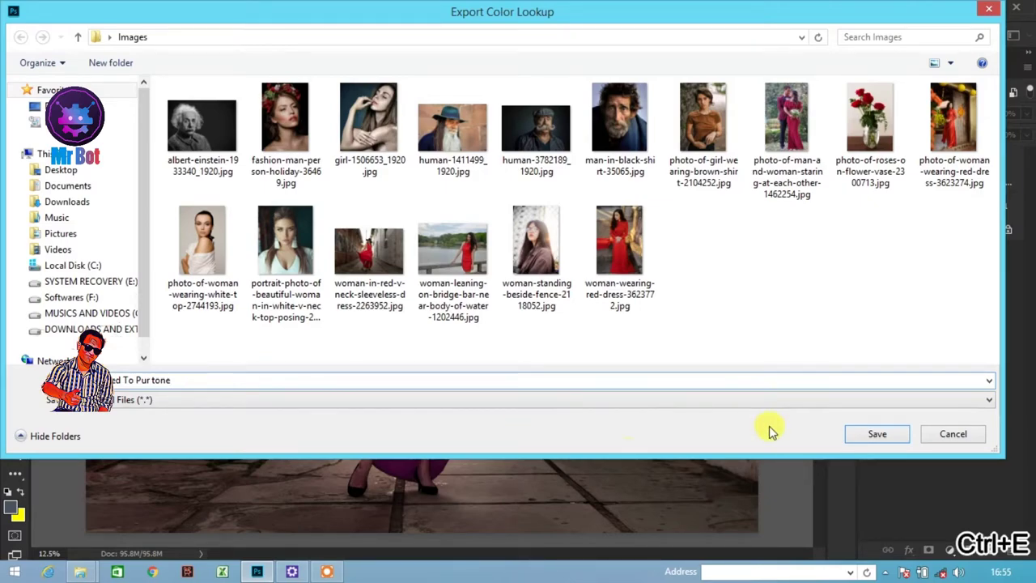
{"action": "left_click", "coordinate": [863, 431]}
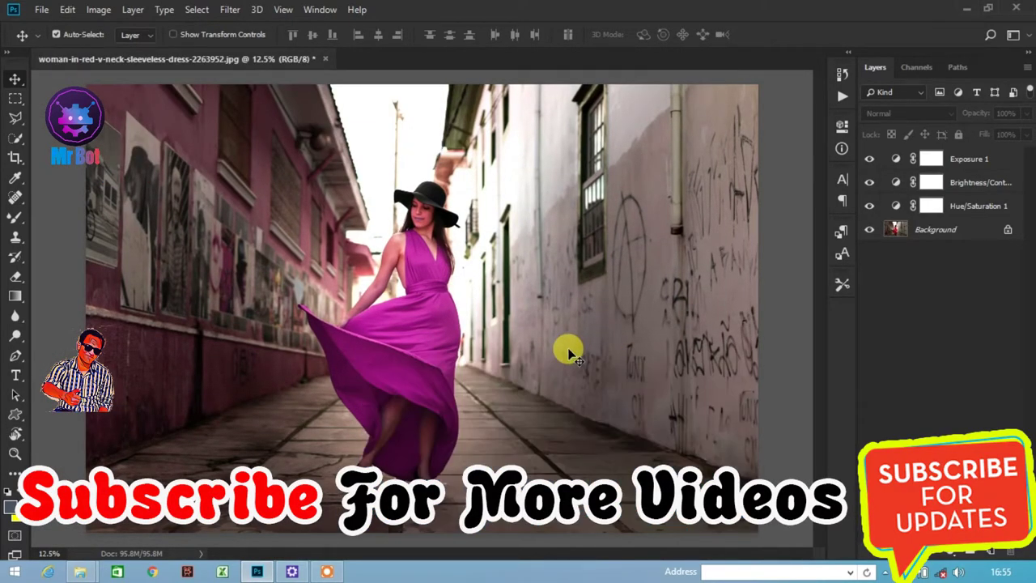
Open woman-leaning-on-bridge-bar-near-body-of-water-1202446.jpg as a second document.
{"action": "left_click", "coordinate": [42, 10]}
{"action": "left_click", "coordinate": [54, 40]}
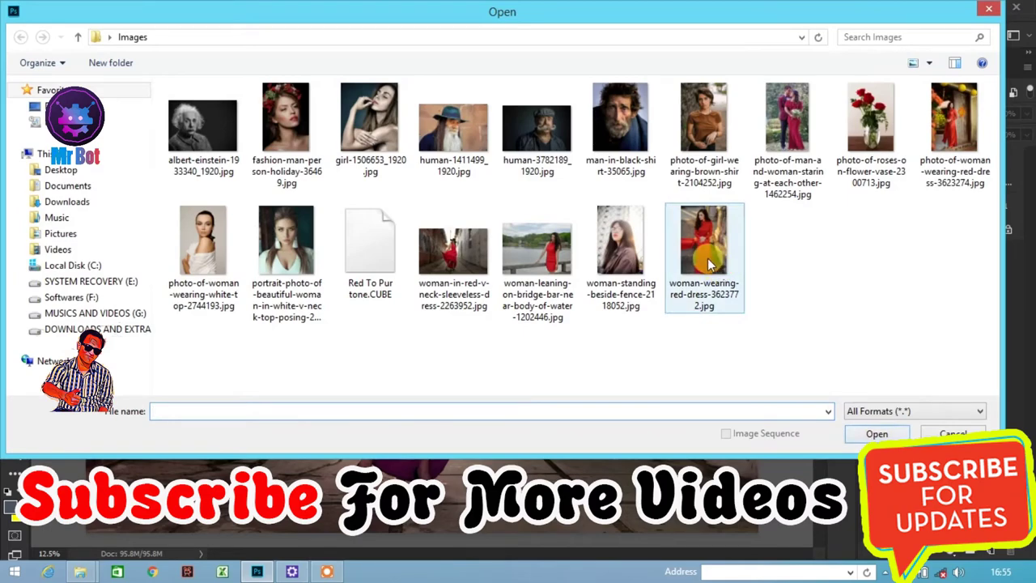
{"action": "left_click", "coordinate": [550, 255]}
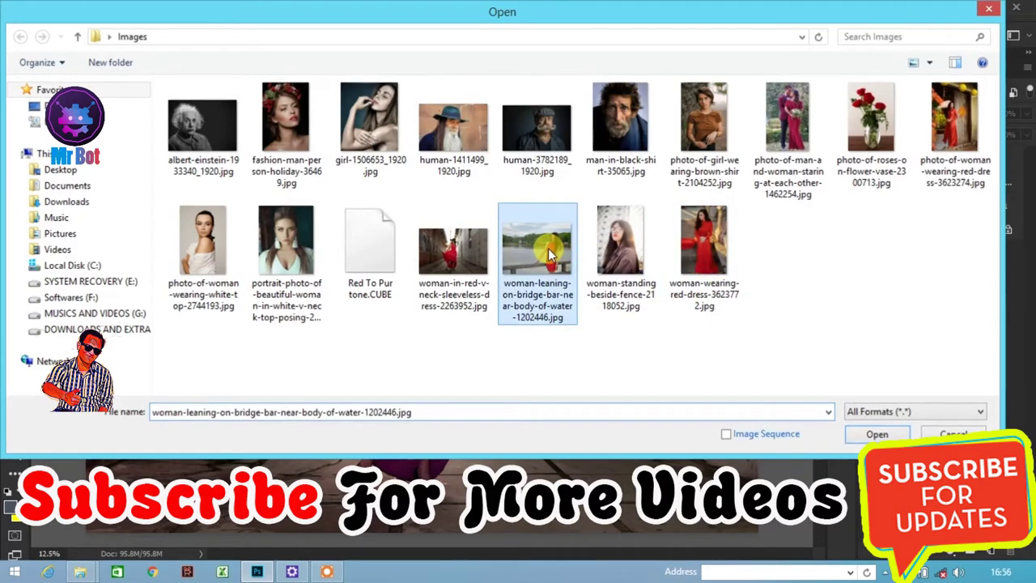
{"action": "double_click", "coordinate": [549, 254]}
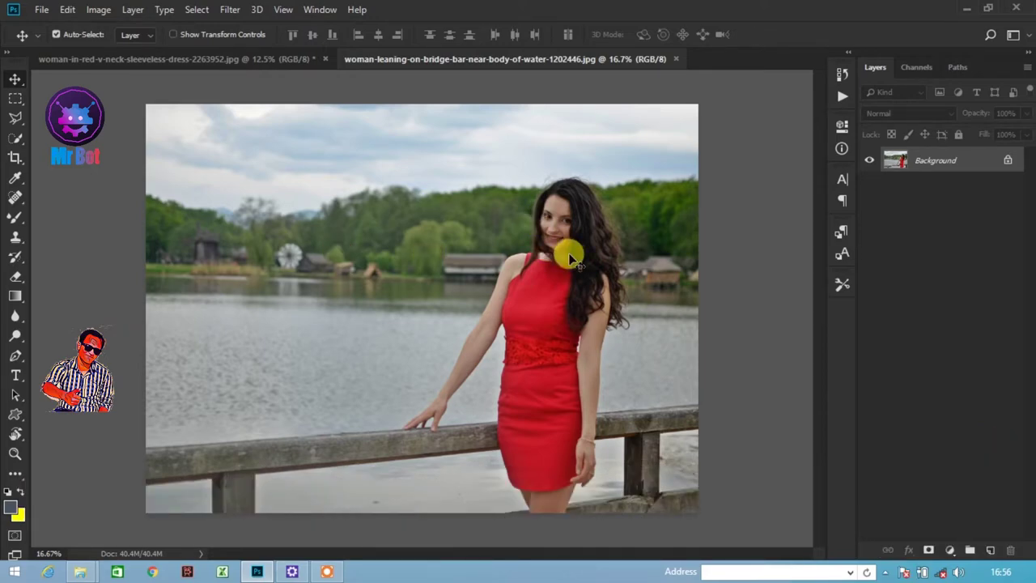
On the bridge photo, add a Color Lookup adjustment layer.
{"action": "left_click", "coordinate": [234, 58]}
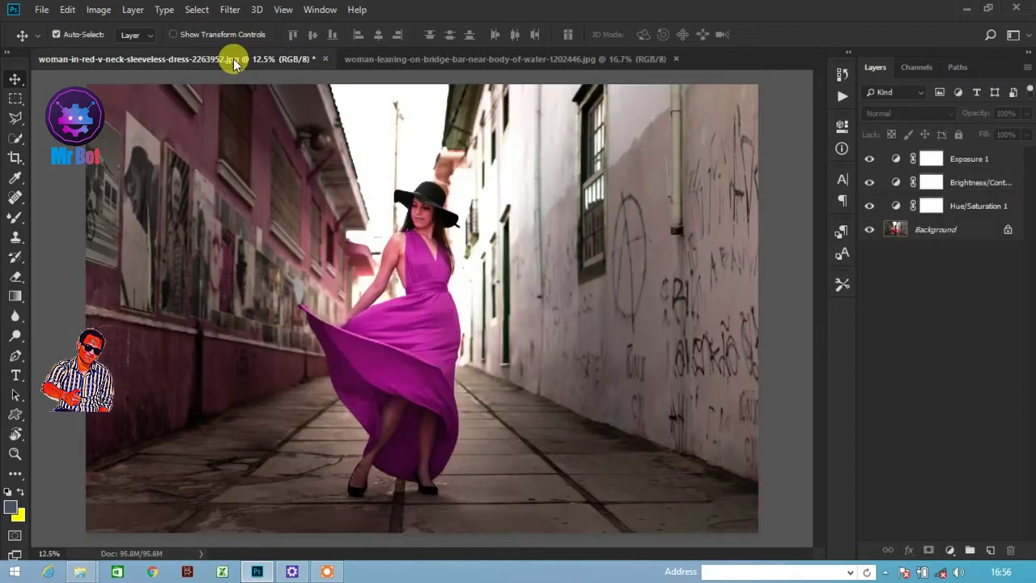
{"action": "left_click", "coordinate": [509, 62]}
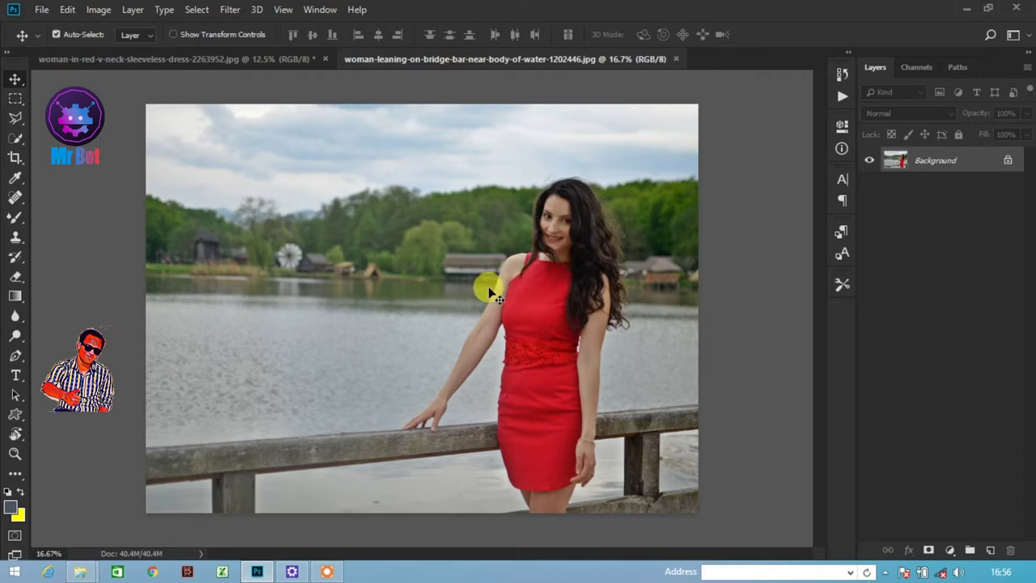
{"action": "left_click", "coordinate": [950, 550]}
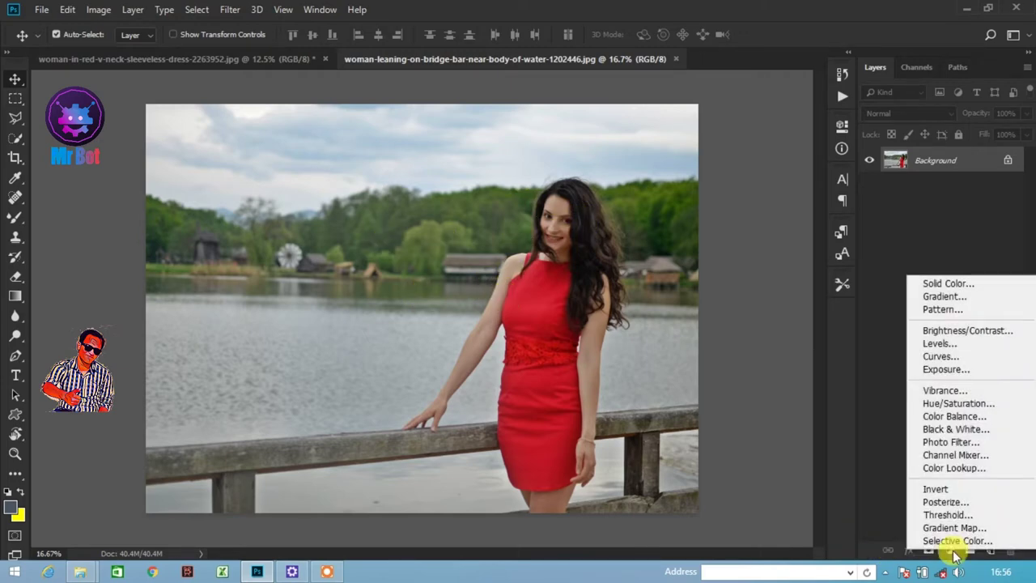
{"action": "left_click", "coordinate": [952, 469]}
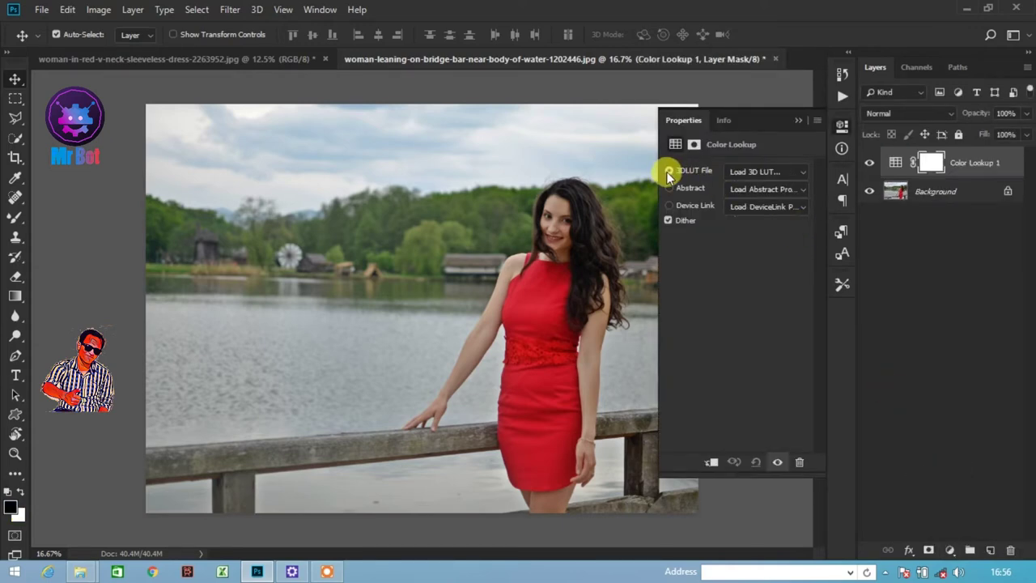
Load Red To Pur tone.CUBE as the 3D LUT and collapse Properties.
{"action": "left_click", "coordinate": [669, 171]}
{"action": "left_click", "coordinate": [753, 173]}
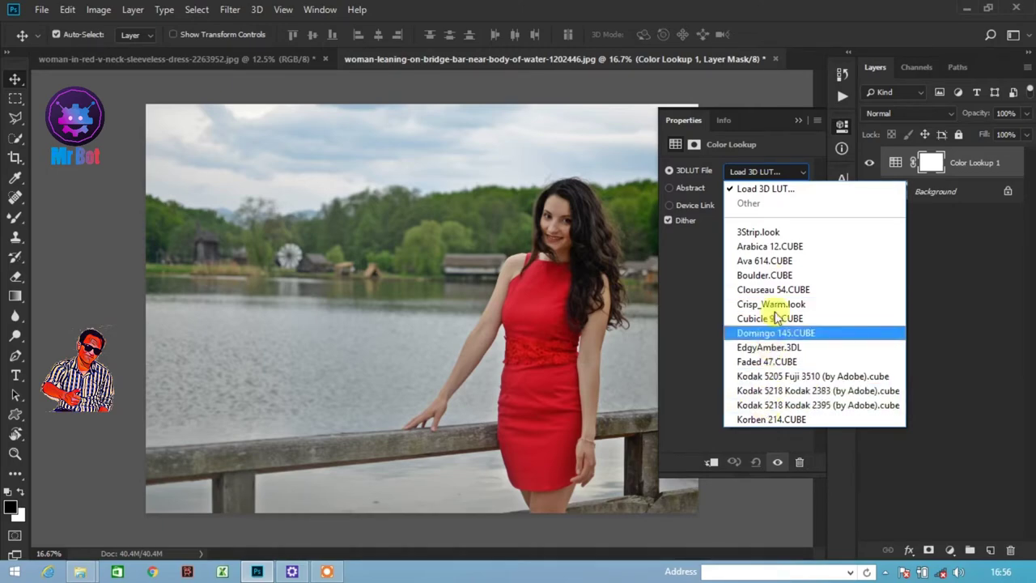
{"action": "left_click", "coordinate": [760, 189]}
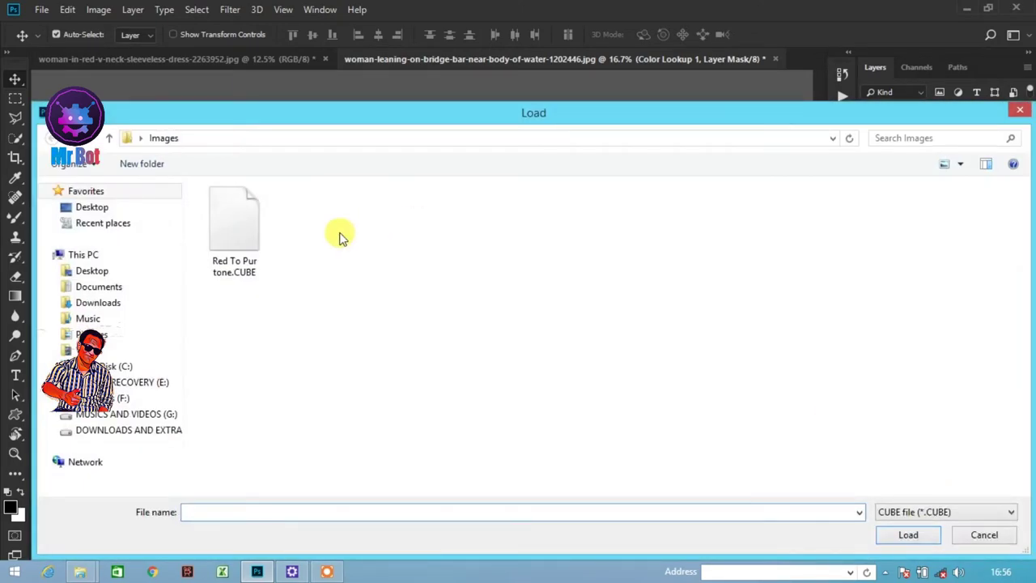
{"action": "left_click", "coordinate": [242, 238]}
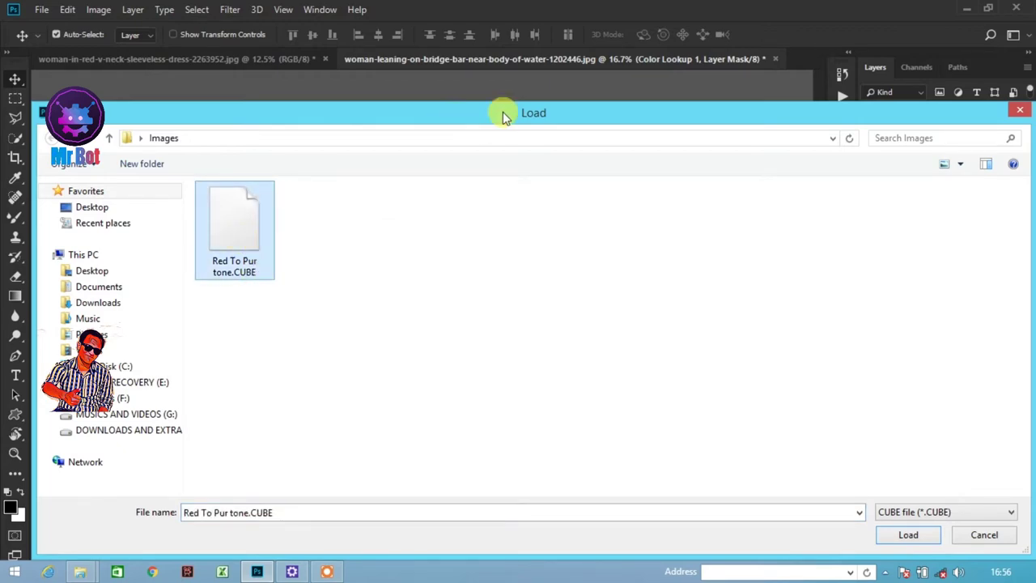
{"action": "left_click_drag", "start_coordinate": [503, 112], "coordinate": [489, 62]}
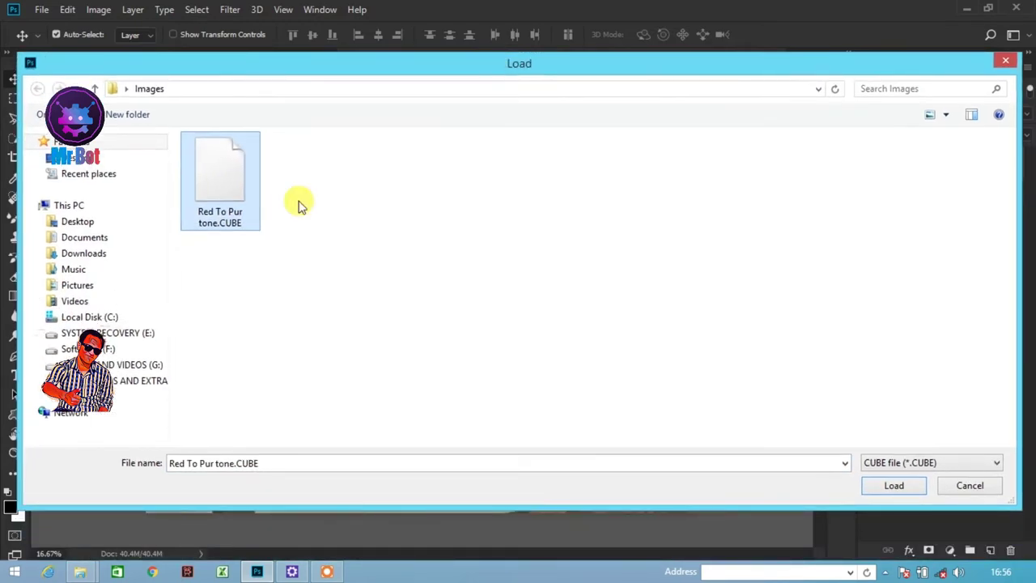
{"action": "double_click", "coordinate": [224, 195]}
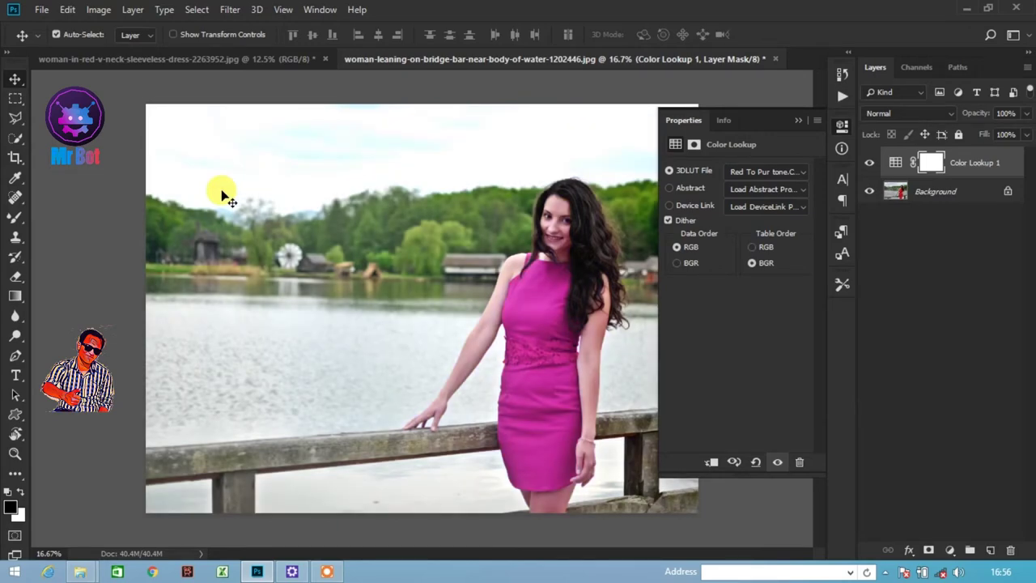
{"action": "left_click", "coordinate": [800, 119]}
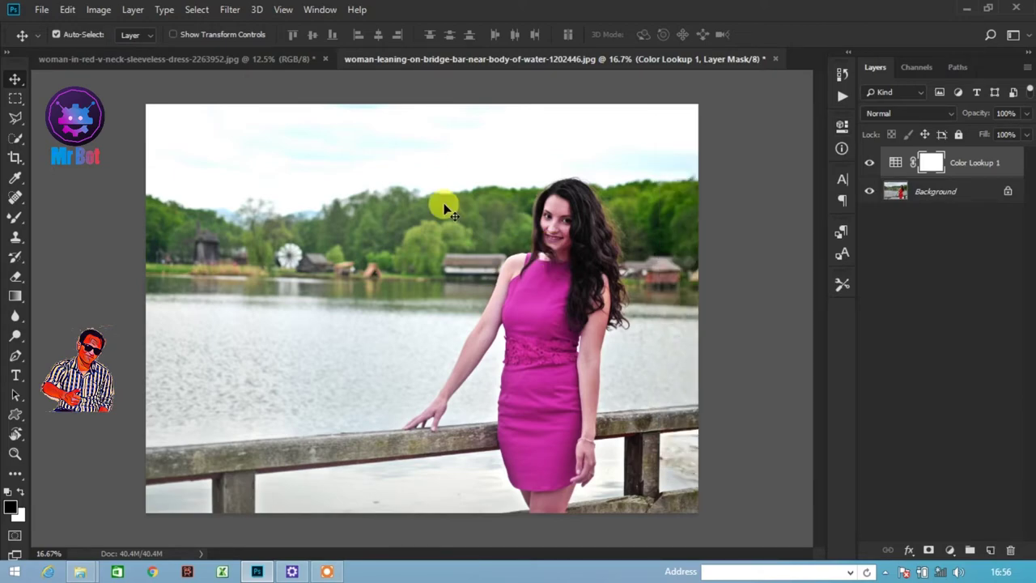
{"action": "left_click", "coordinate": [276, 57]}
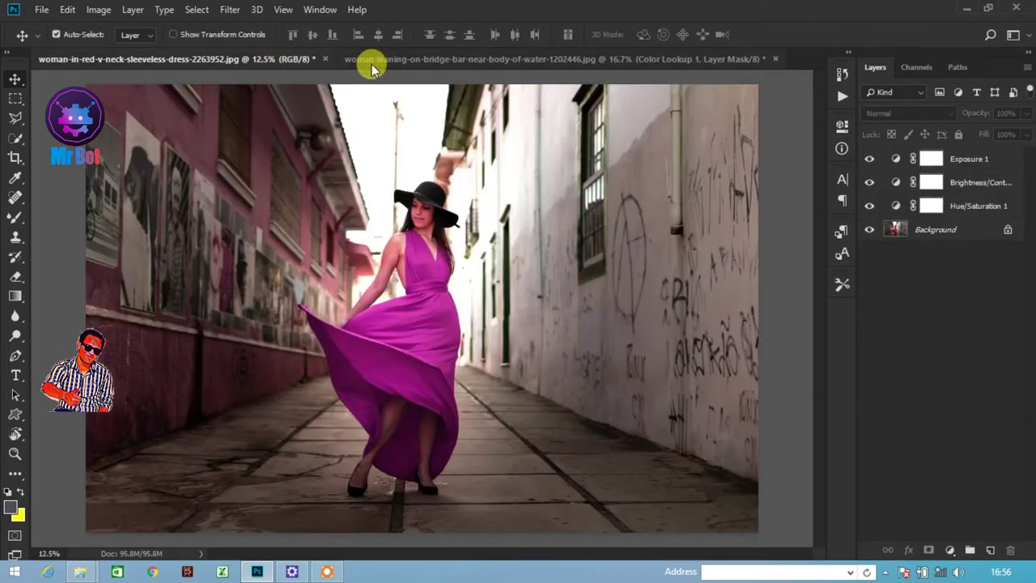
{"action": "left_click", "coordinate": [442, 58]}
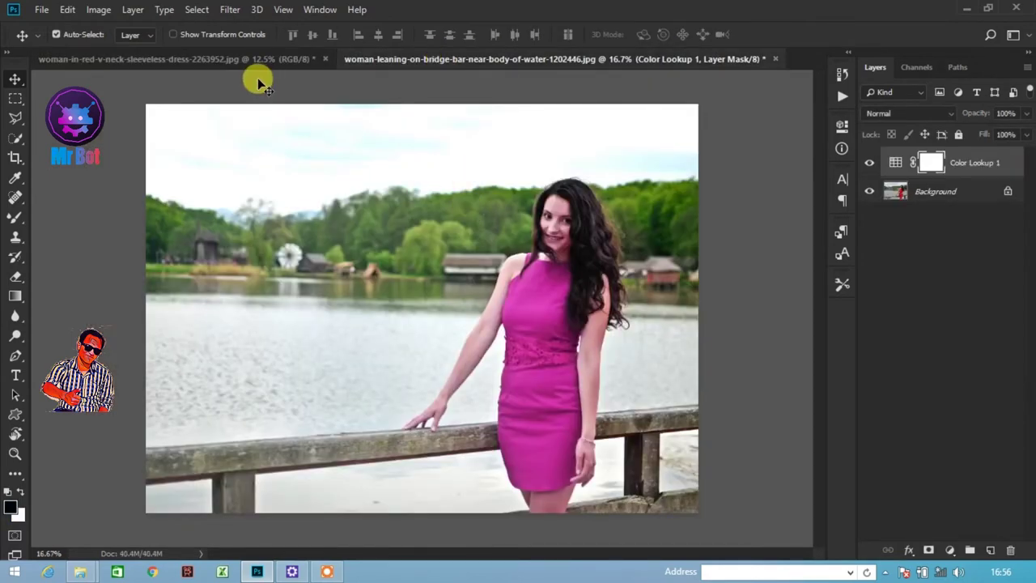
{"action": "left_click", "coordinate": [234, 58]}
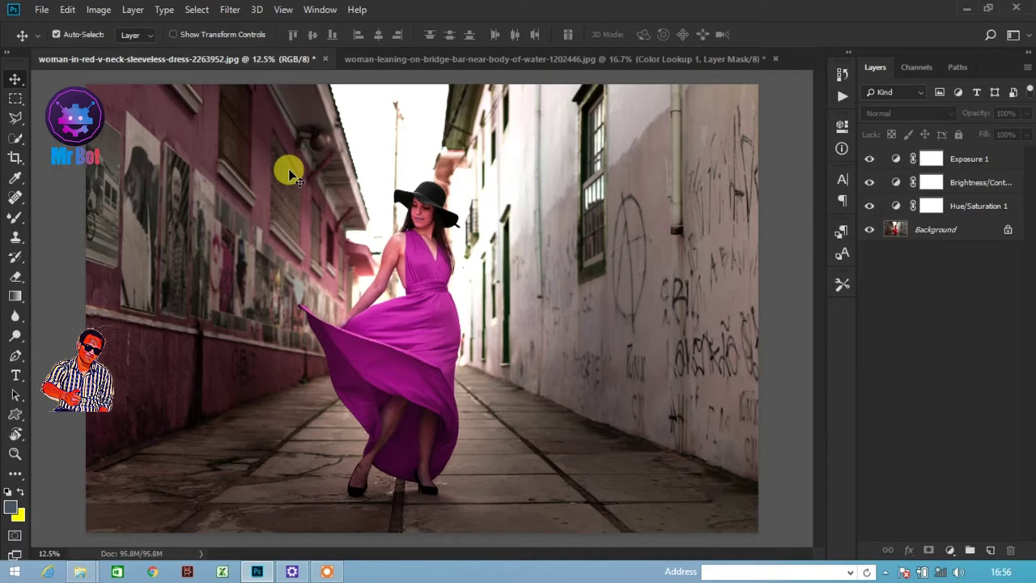
{"action": "left_click", "coordinate": [585, 60]}
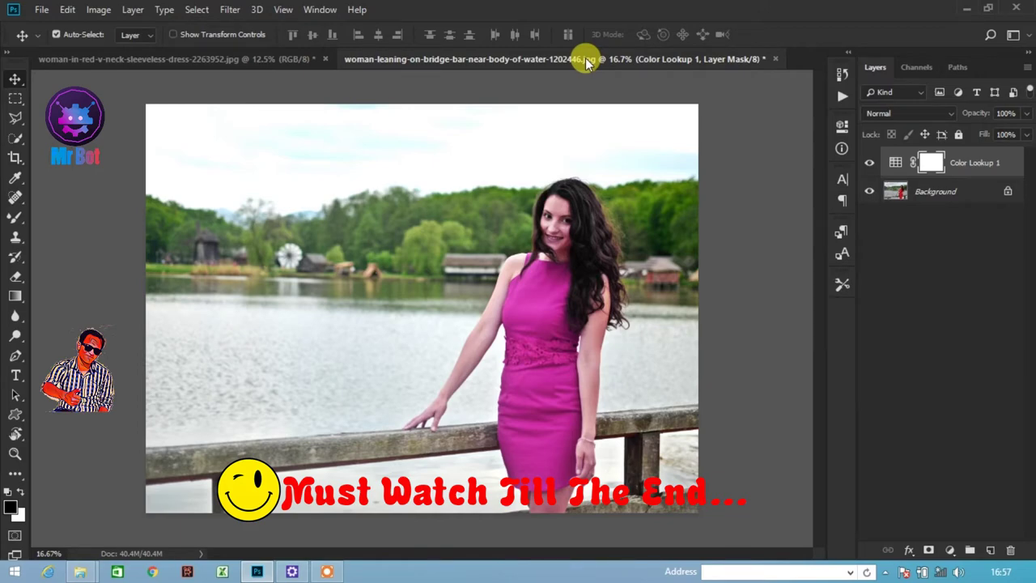
Review the Color Lookup's 3DLUT list without changing it, then quit Photoshop.
{"action": "double_click", "coordinate": [895, 163]}
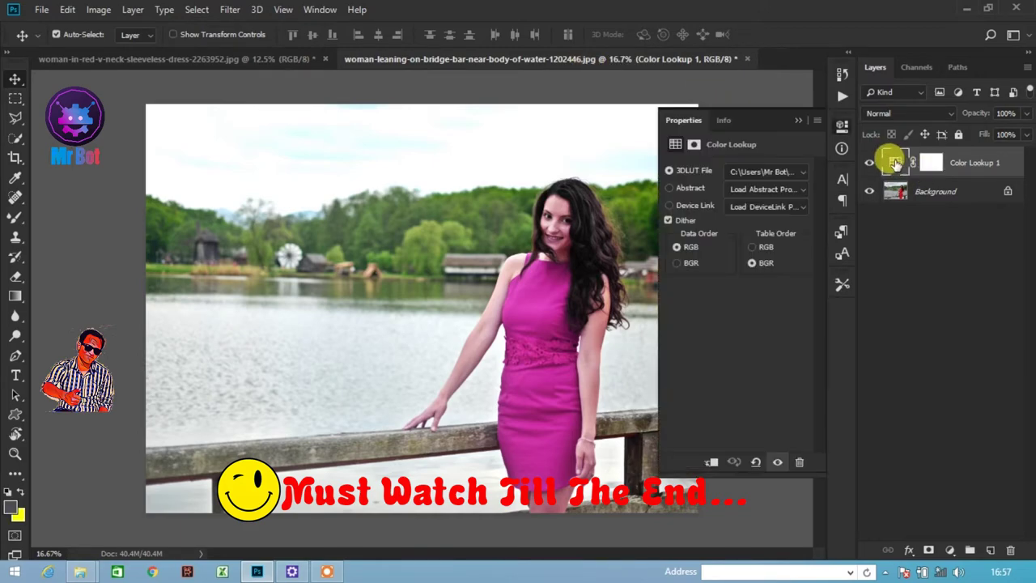
{"action": "left_click", "coordinate": [776, 173]}
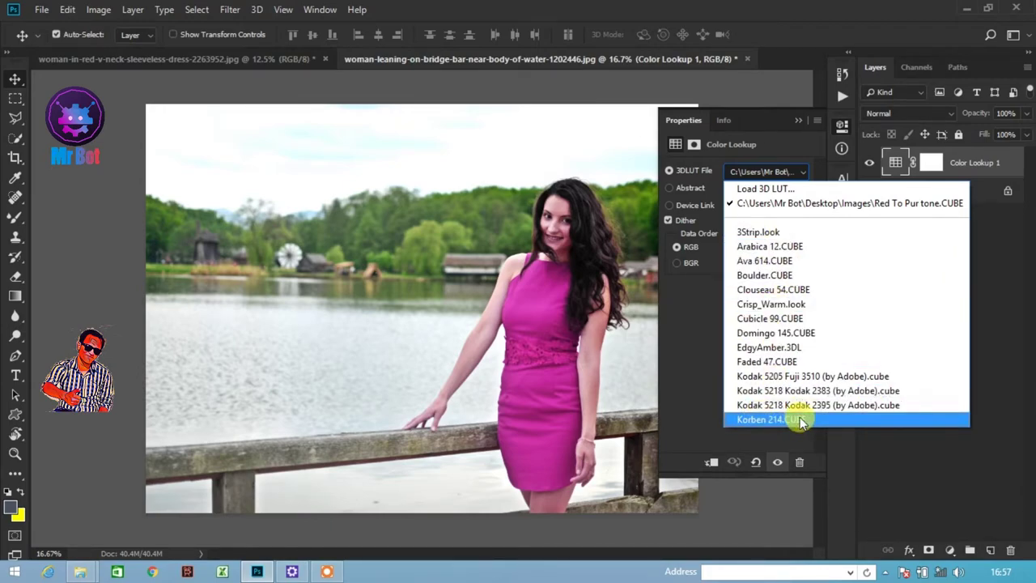
{"action": "left_click", "coordinate": [686, 315]}
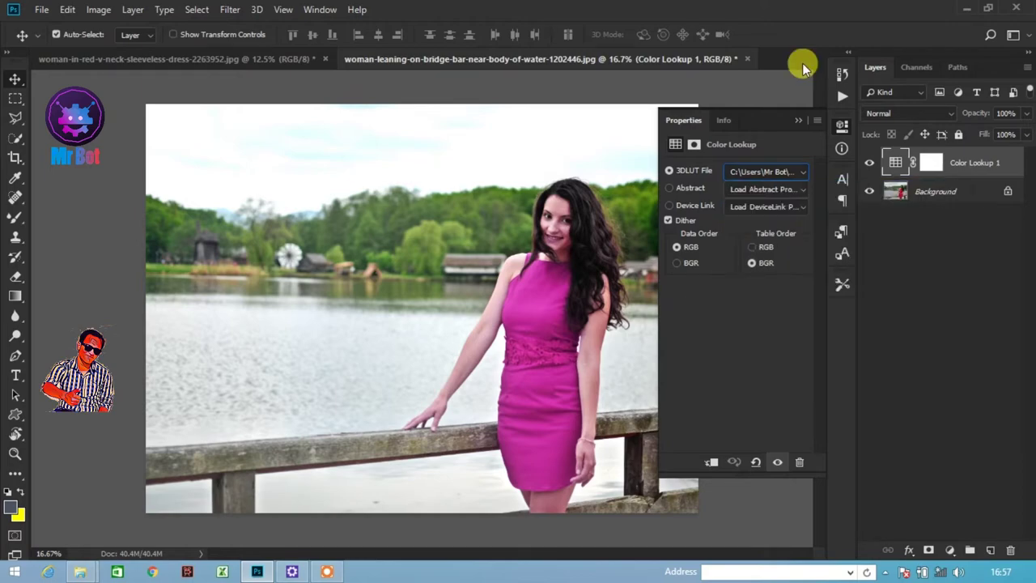
{"action": "left_click", "coordinate": [764, 92]}
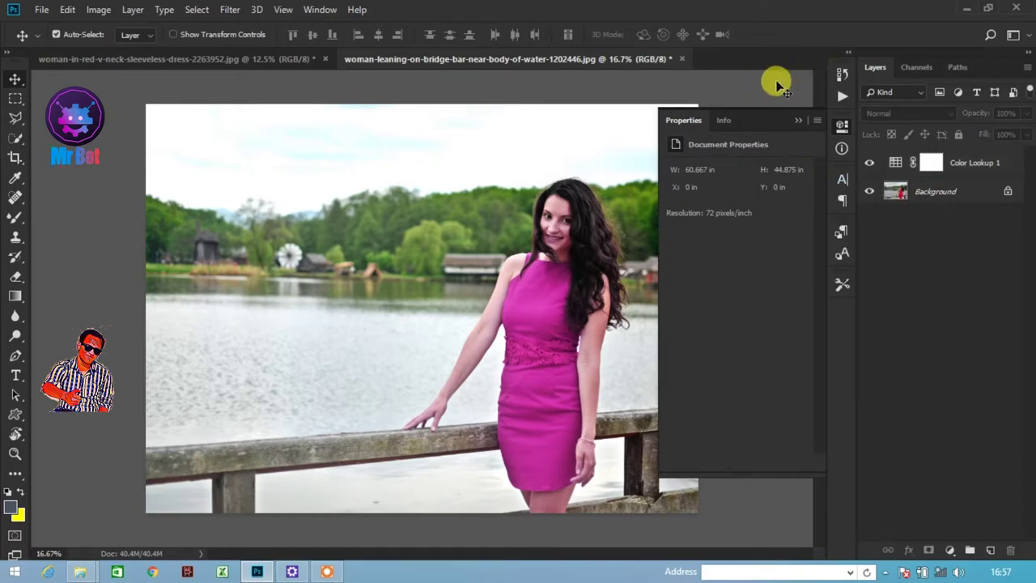
{"action": "left_click", "coordinate": [797, 122]}
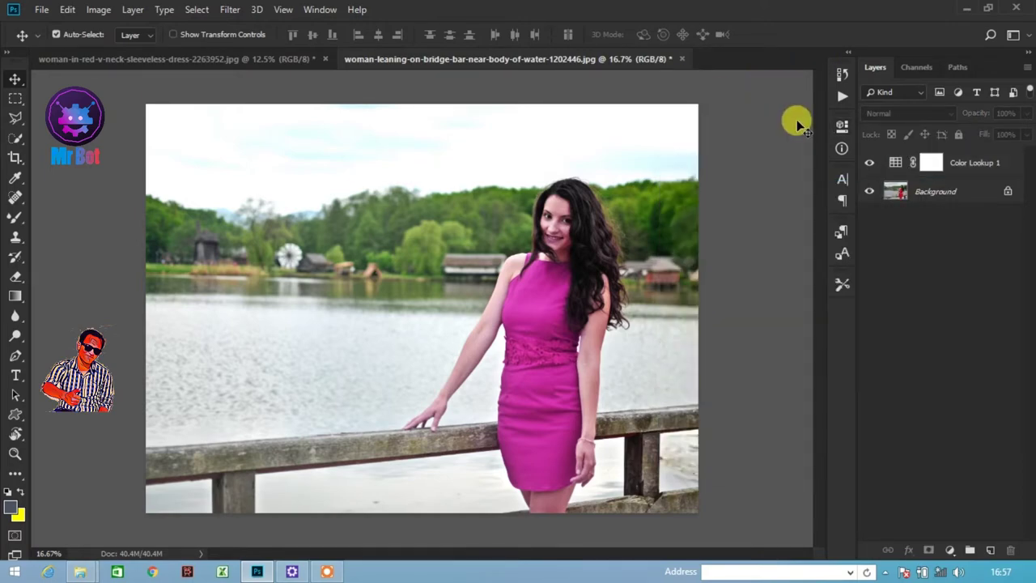
{"action": "left_click", "coordinate": [1018, 8]}
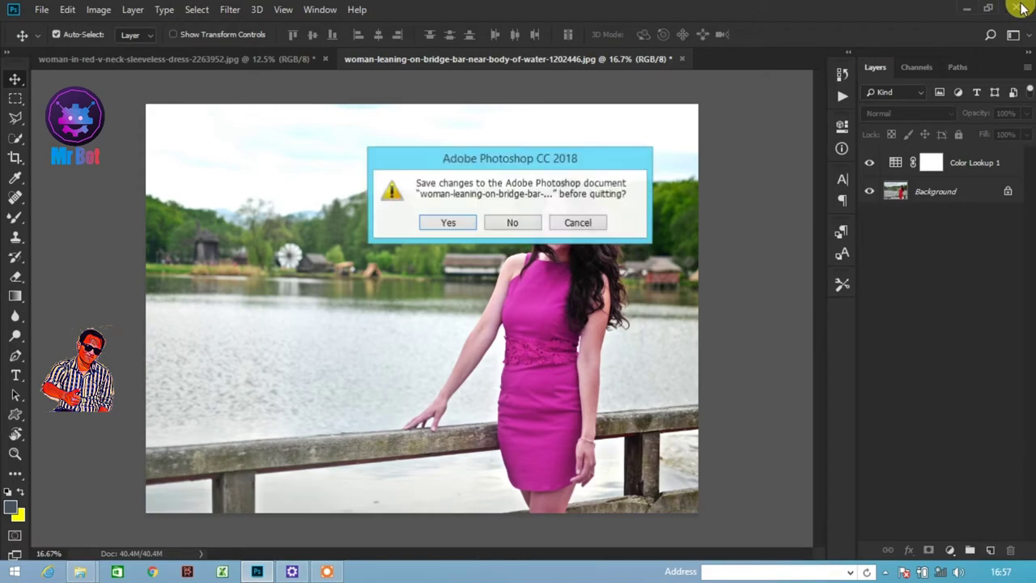
Close both photos without saving, then copy Red To Pur tone.CUBE from Images.
{"action": "left_click", "coordinate": [518, 222]}
{"action": "left_click", "coordinate": [512, 224]}
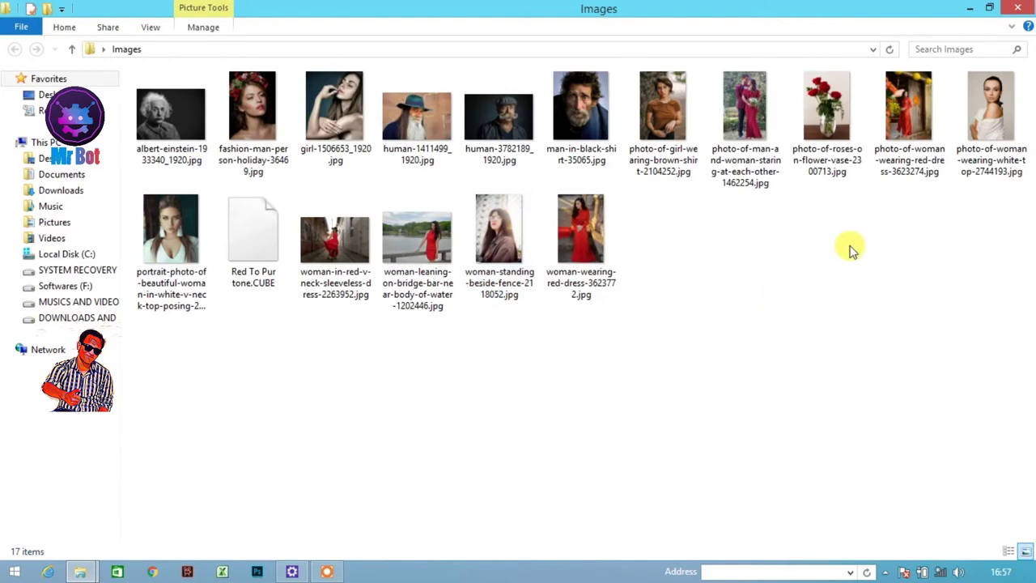
{"action": "left_click", "coordinate": [266, 276]}
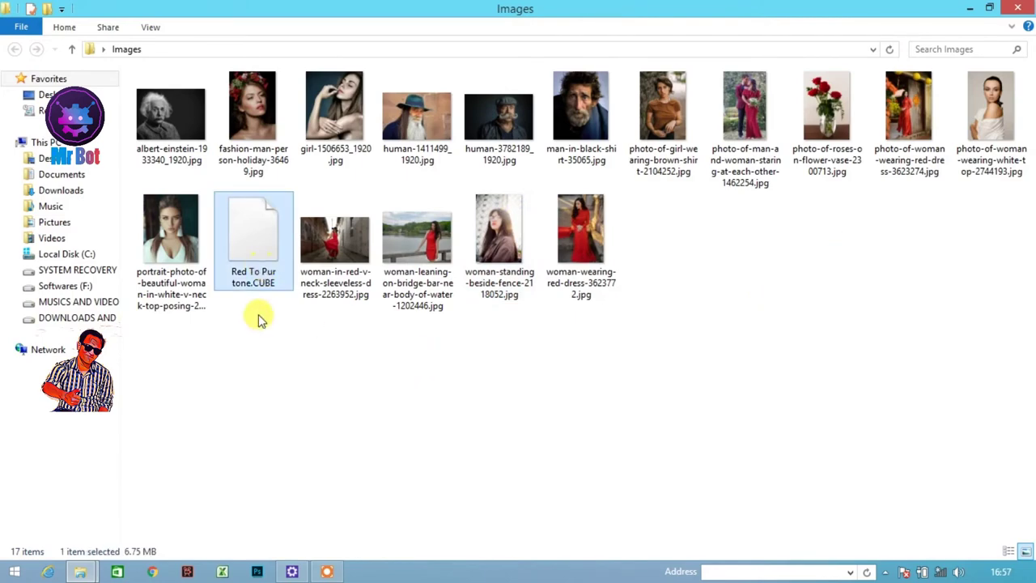
{"action": "right_click", "coordinate": [251, 272]}
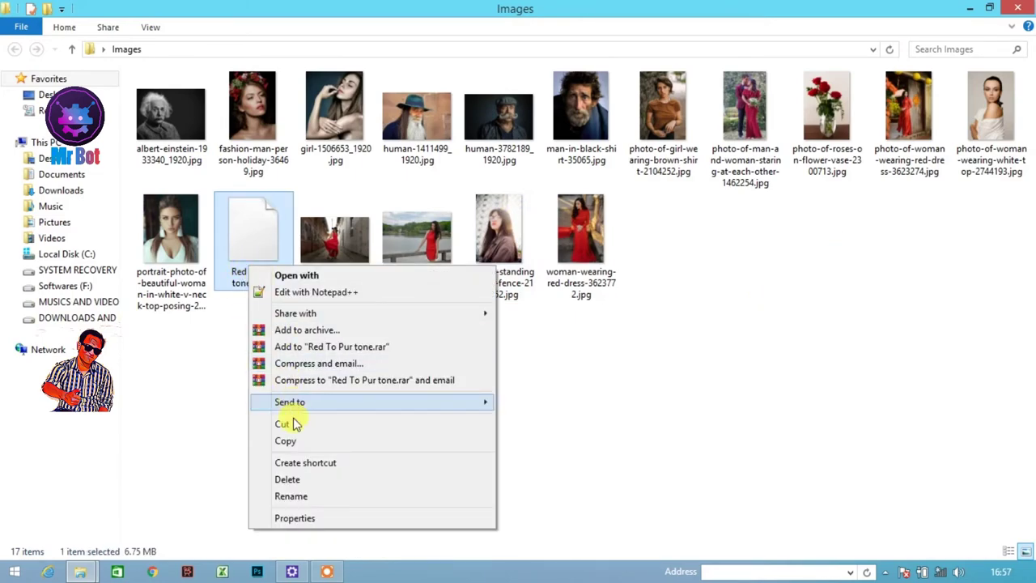
{"action": "left_click", "coordinate": [290, 443]}
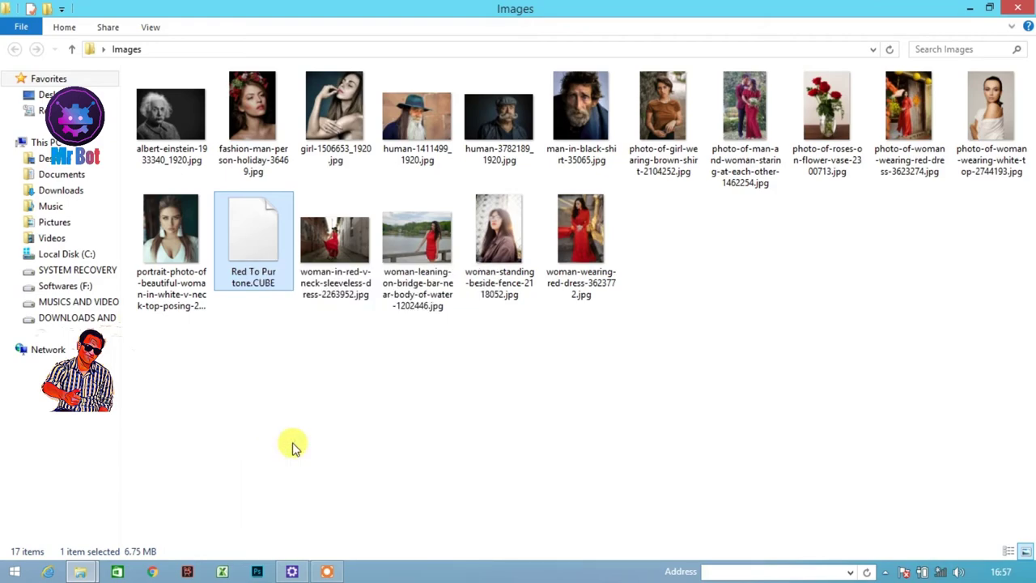
Search Start for Photoshop and open the Adobe Photoshop CC 2018 shortcut's file location.
{"action": "key", "text": "super"}
{"action": "type", "text": "player"}
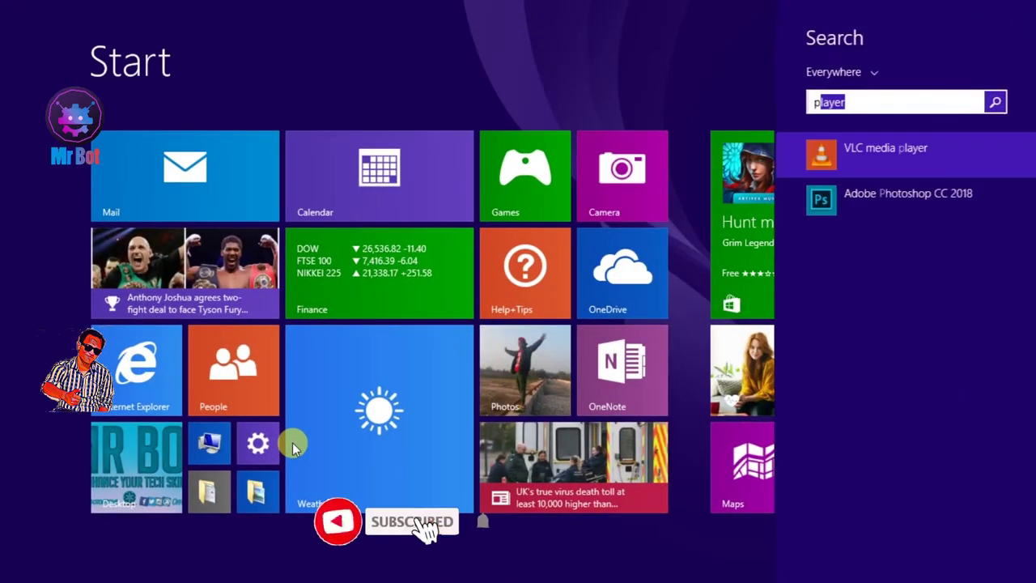
{"action": "type", "text": "photoshop CC 2018"}
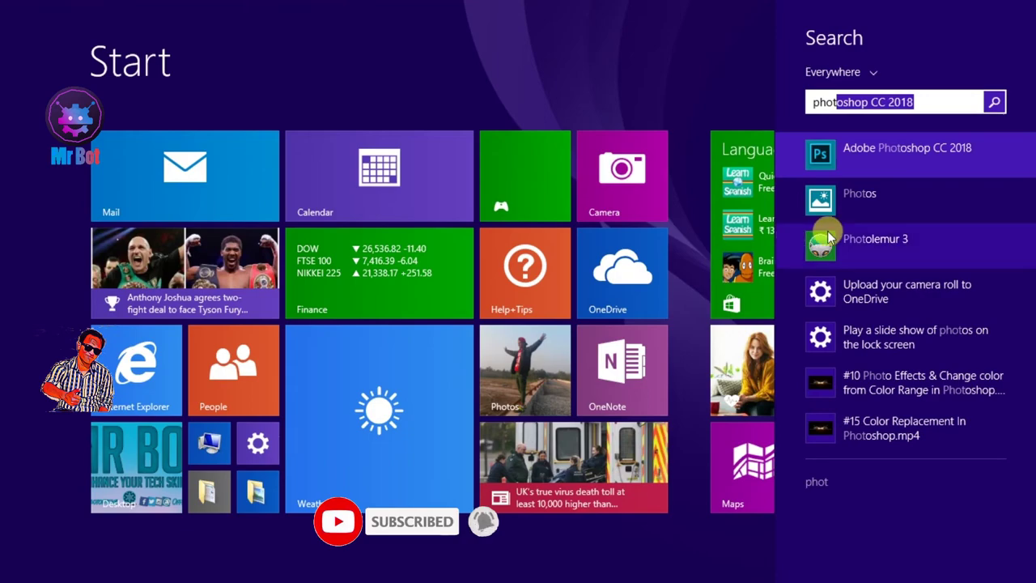
{"action": "right_click", "coordinate": [910, 153]}
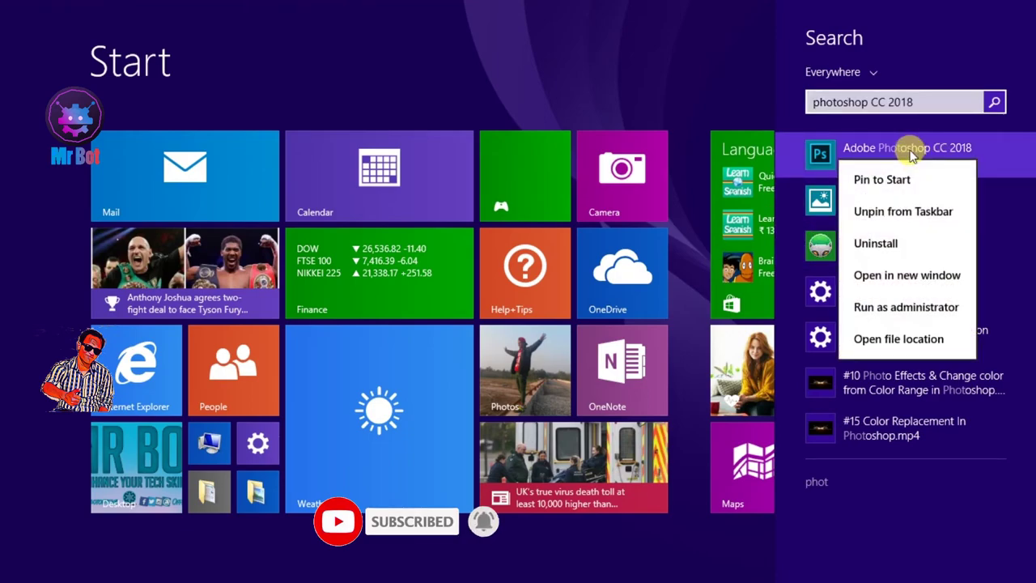
{"action": "left_click", "coordinate": [897, 341]}
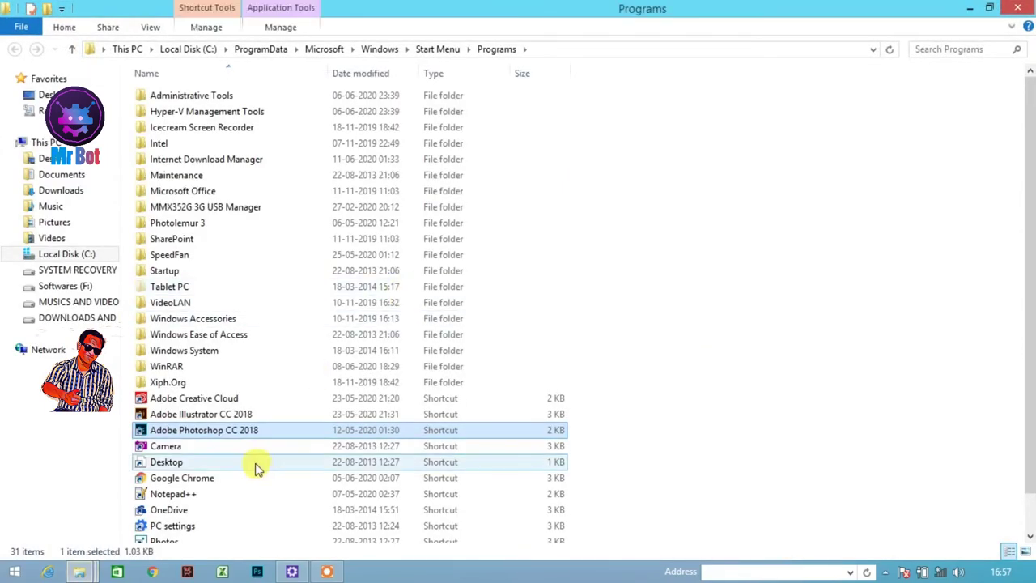
Launch Photoshop from its shortcut and go to its installation folder.
{"action": "double_click", "coordinate": [192, 431]}
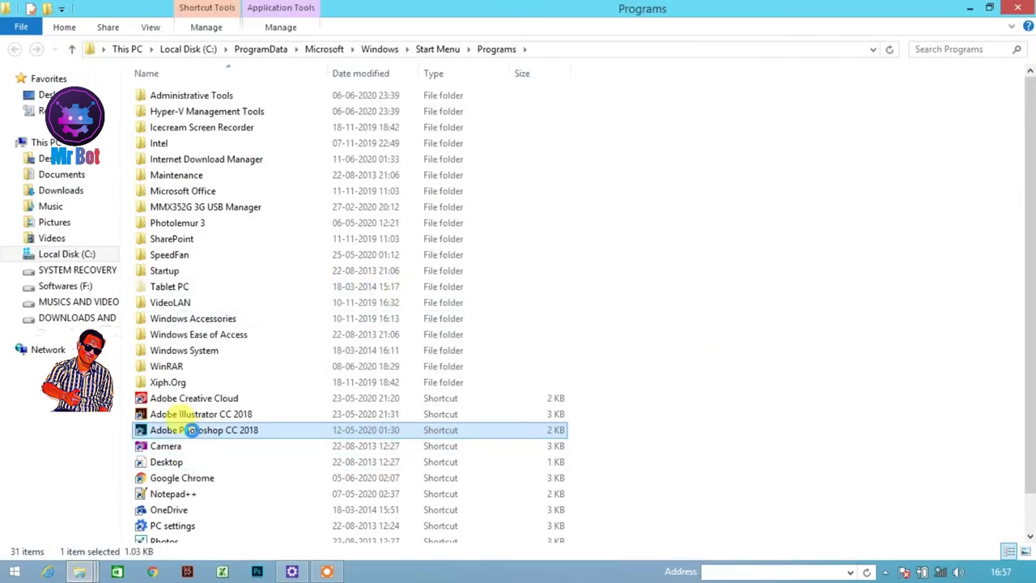
{"action": "right_click", "coordinate": [193, 430]}
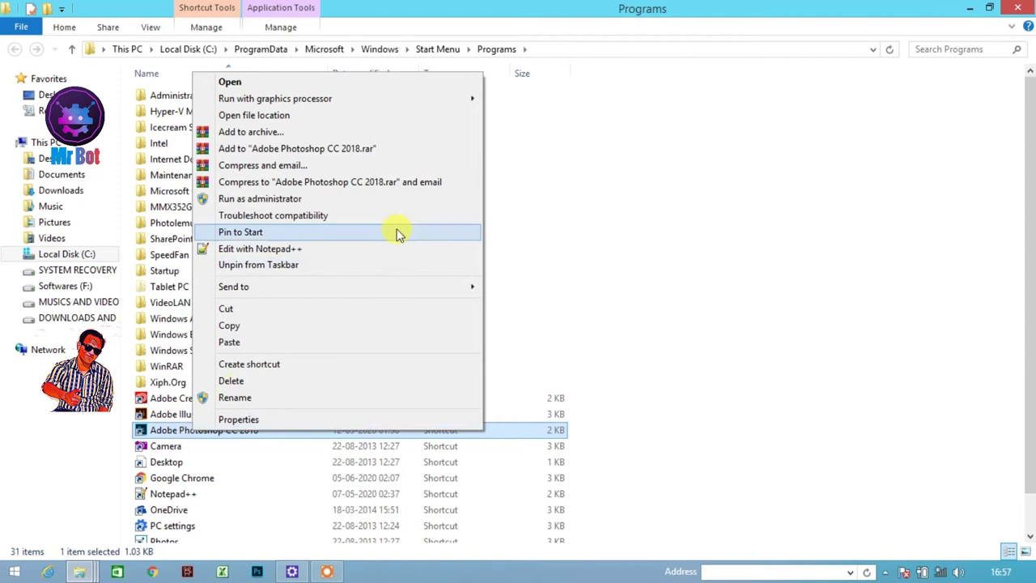
{"action": "left_click", "coordinate": [267, 115]}
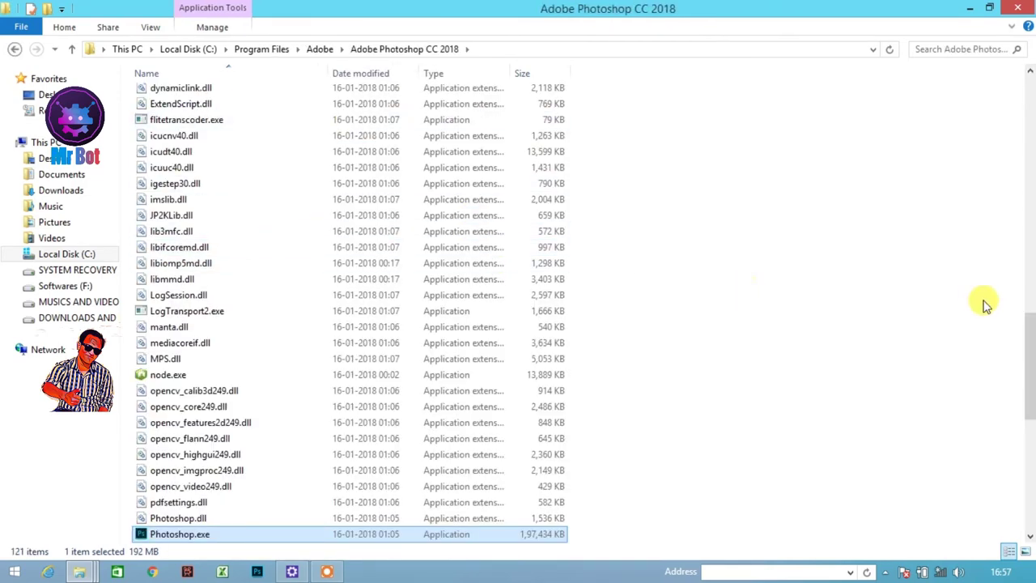
{"action": "left_click", "coordinate": [1032, 278]}
{"action": "scroll", "coordinate": [1029, 275], "scroll_direction": "up", "scroll_amount": 4}
{"action": "scroll", "coordinate": [1029, 273], "scroll_direction": "up", "scroll_amount": 9}
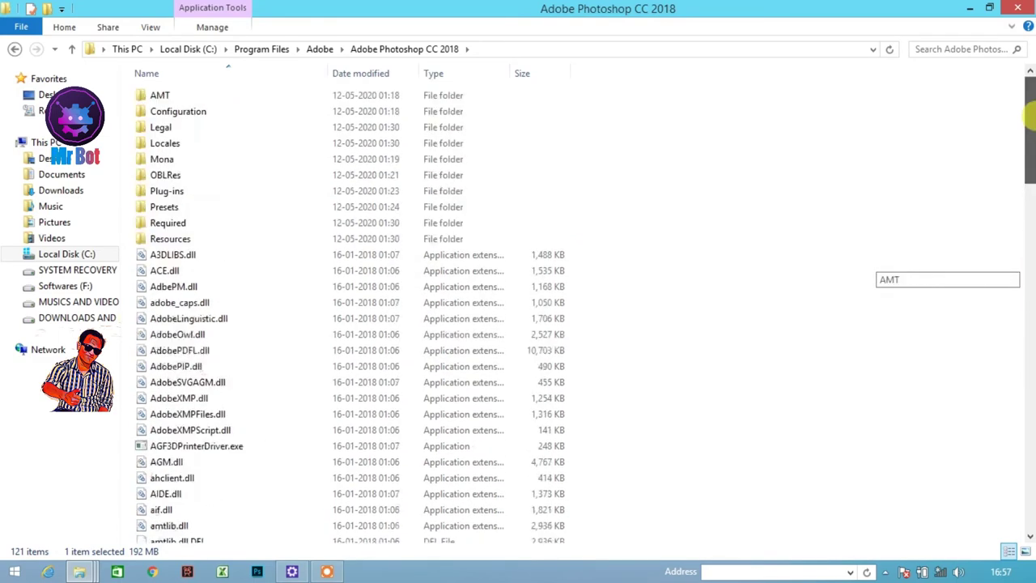
{"action": "left_click", "coordinate": [727, 154]}
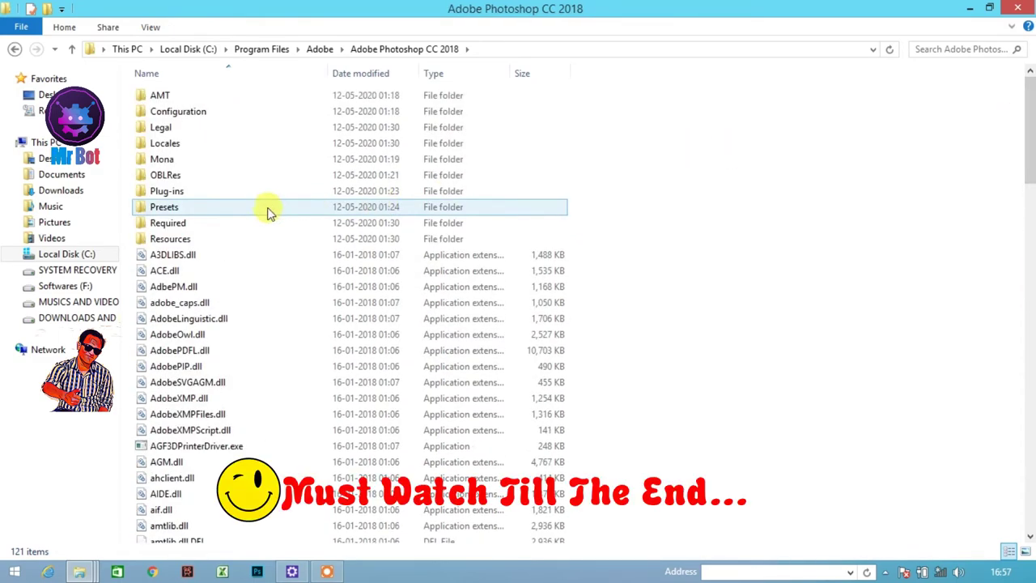
Paste Red To Pur tone.CUBE into Presets\3DLUTs with administrator permission, then bring up Photoshop.
{"action": "left_click", "coordinate": [197, 209]}
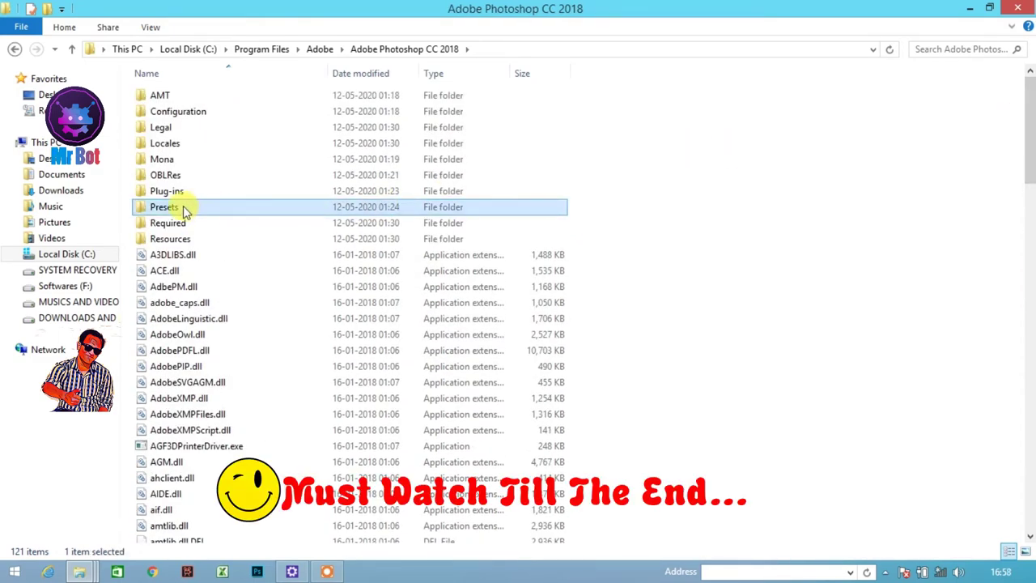
{"action": "double_click", "coordinate": [183, 207]}
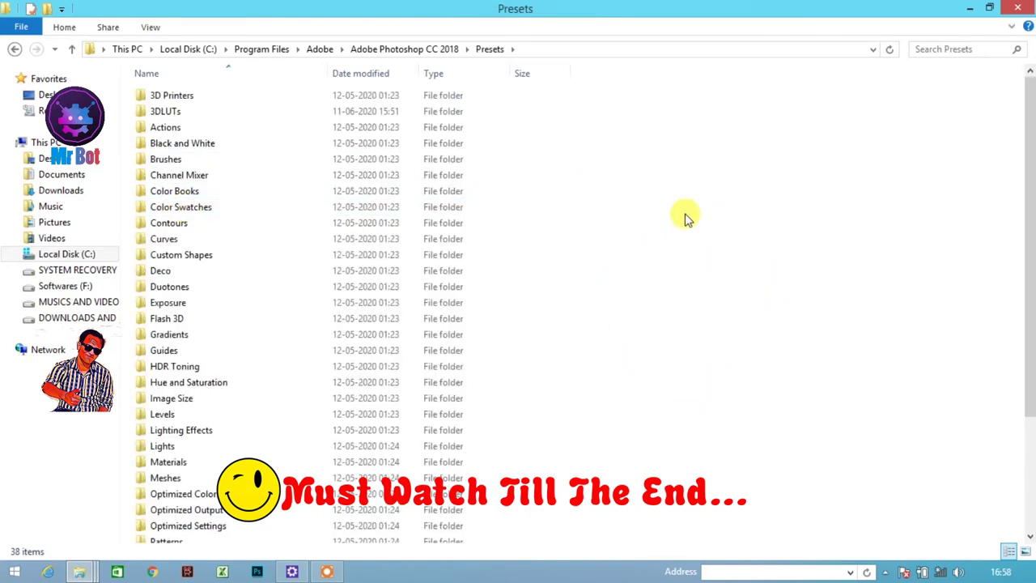
{"action": "double_click", "coordinate": [236, 113]}
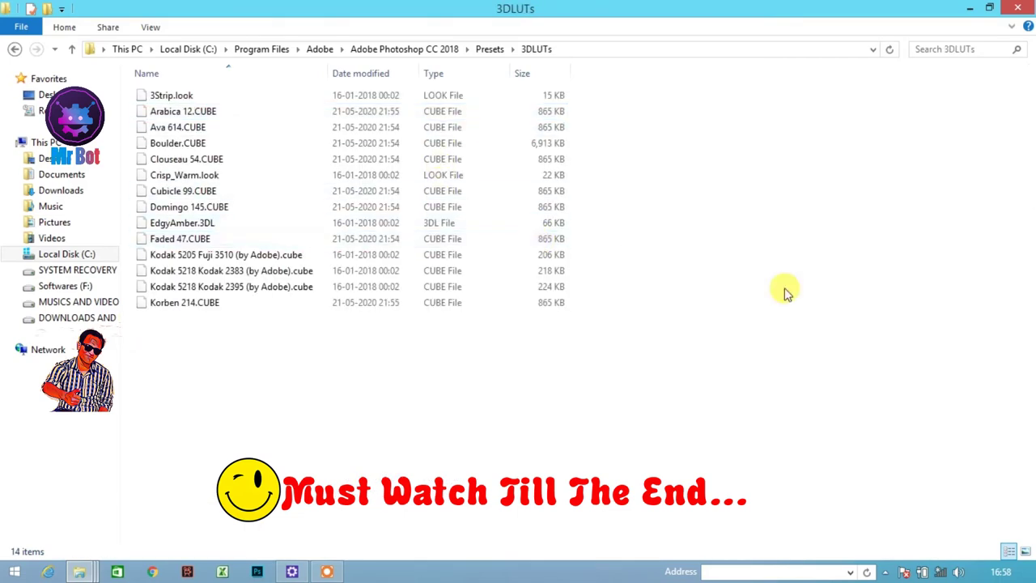
{"action": "right_click", "coordinate": [711, 205]}
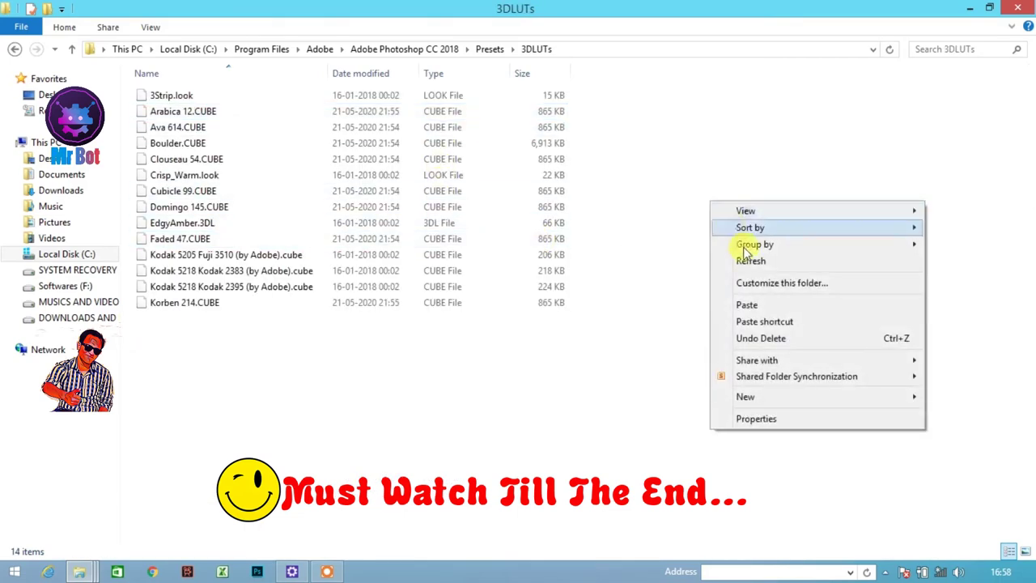
{"action": "left_click", "coordinate": [751, 304]}
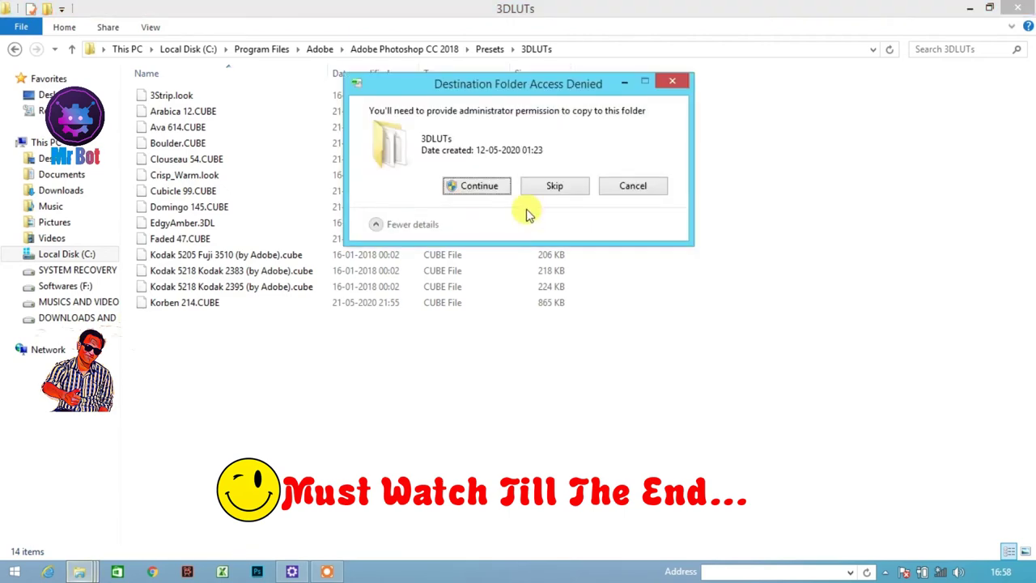
{"action": "left_click", "coordinate": [479, 186]}
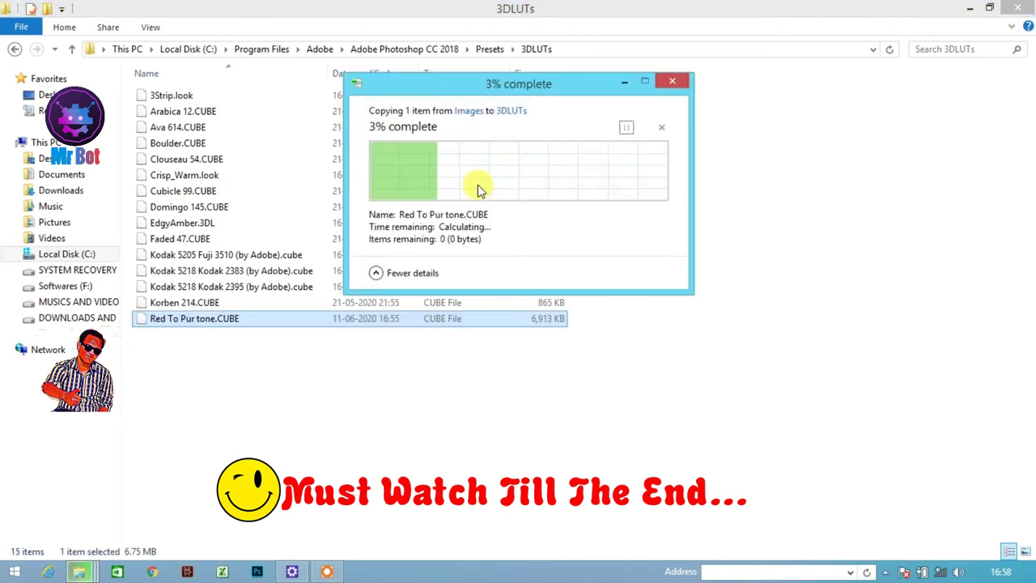
{"action": "left_click", "coordinate": [723, 376]}
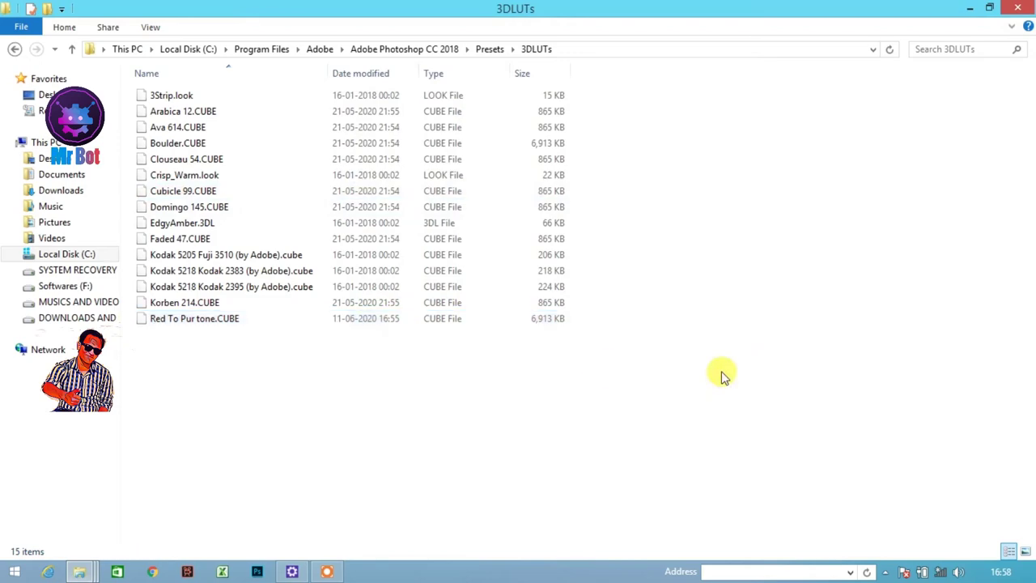
{"action": "left_click", "coordinate": [251, 324]}
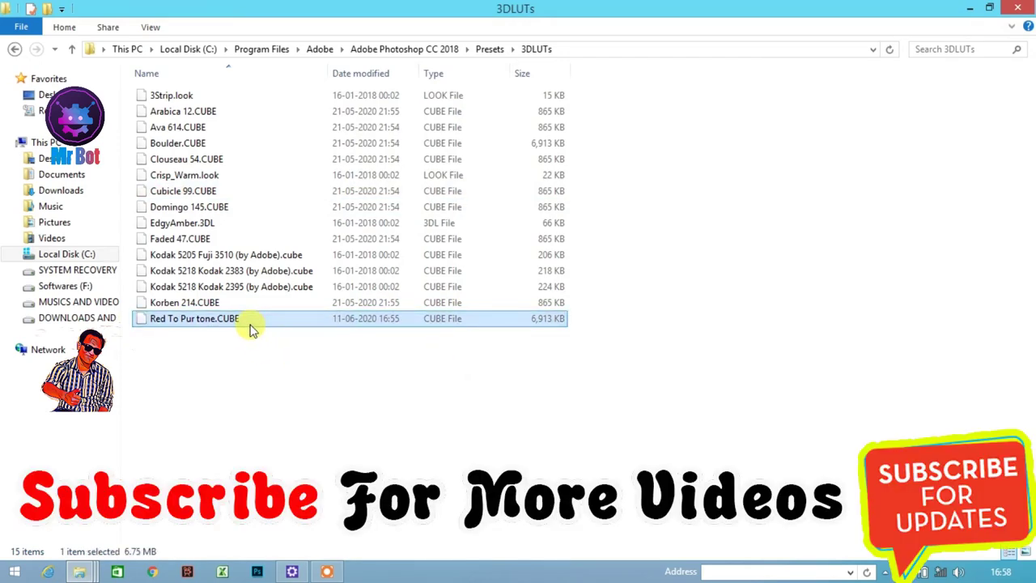
{"action": "left_click", "coordinate": [328, 415]}
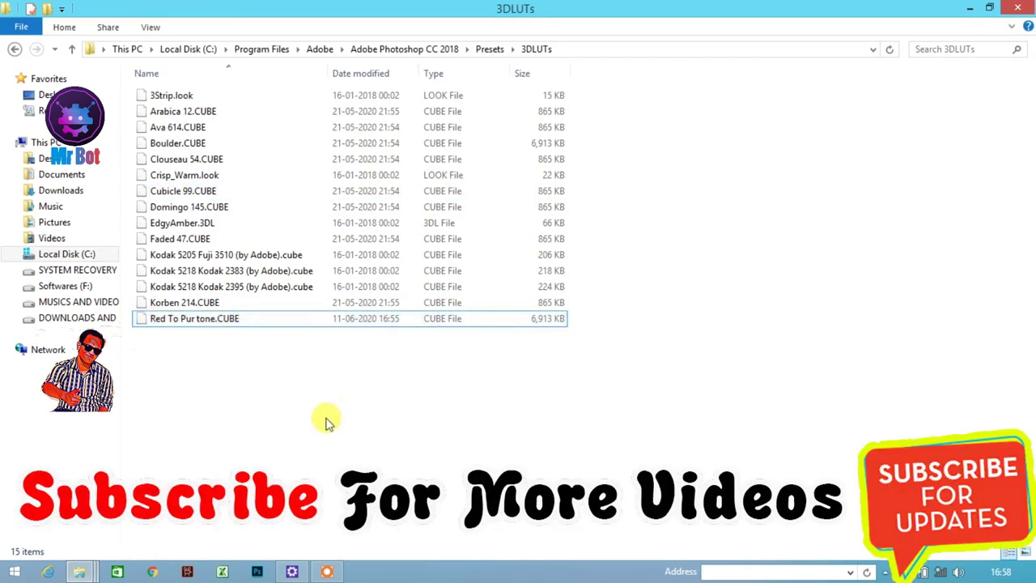
{"action": "left_click", "coordinate": [257, 573]}
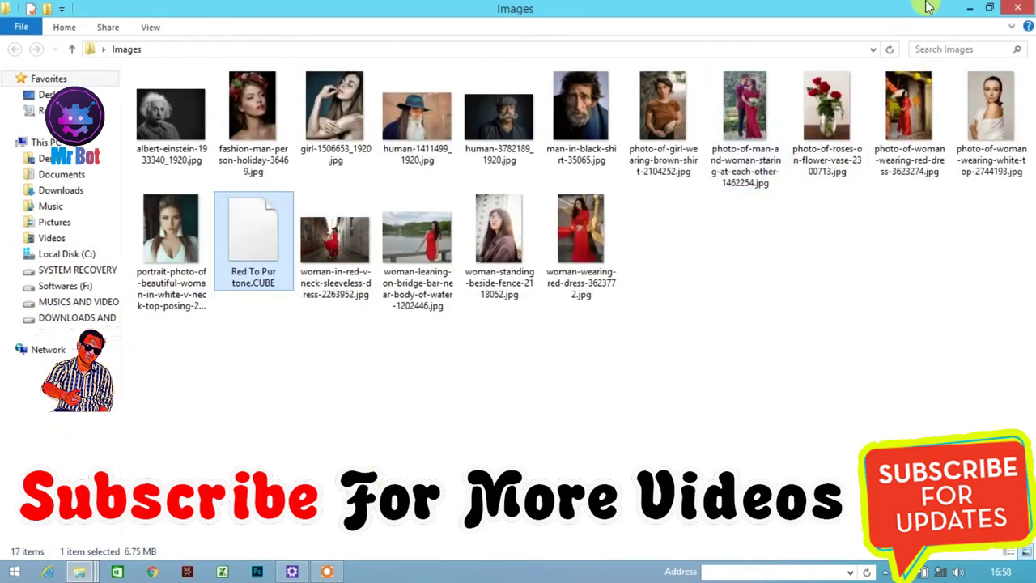
{"action": "left_click", "coordinate": [970, 8]}
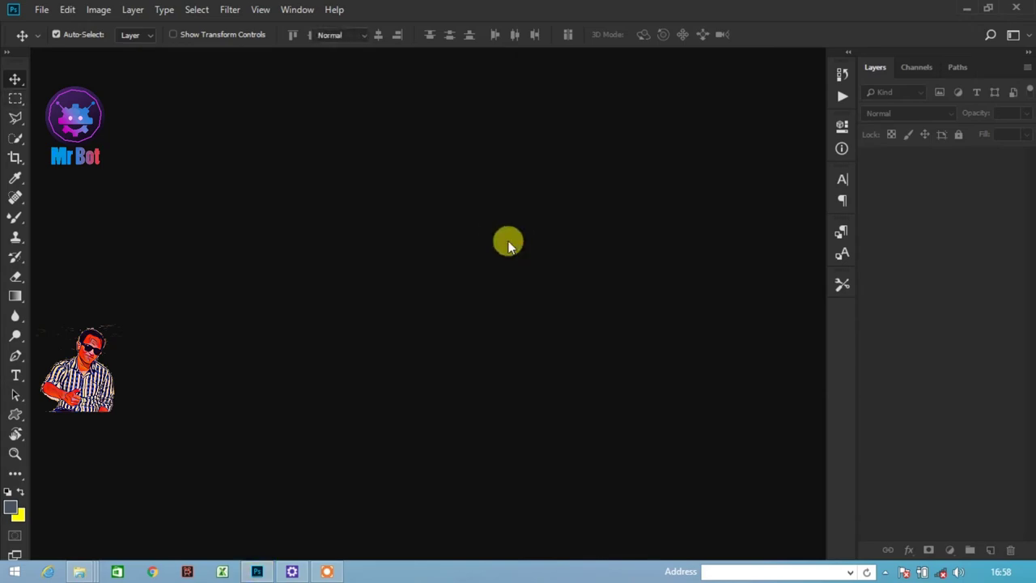
Open photo-of-roses-on-flower-vase-2300713.jpg from the Images folder.
{"action": "key", "text": "ctrl+o"}
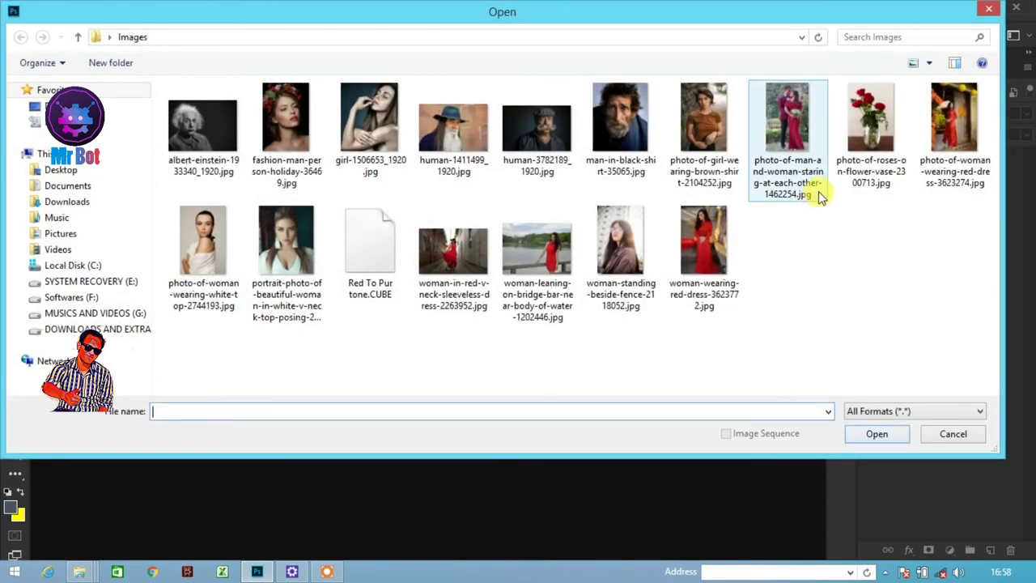
{"action": "double_click", "coordinate": [870, 161]}
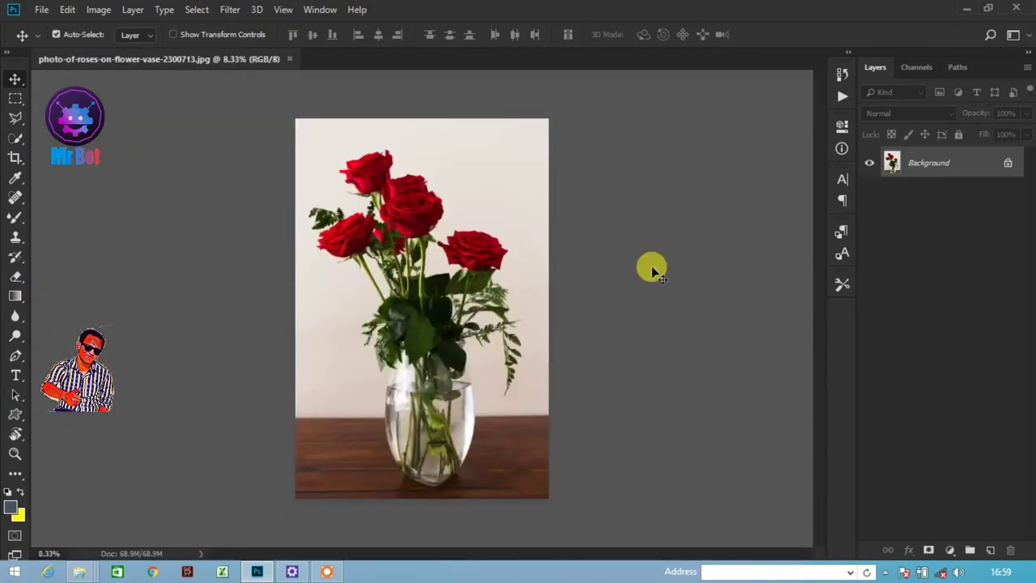
Add a Color Lookup adjustment layer using the Red To Pur tone.CUBE 3DLUT file.
{"action": "left_click", "coordinate": [950, 550]}
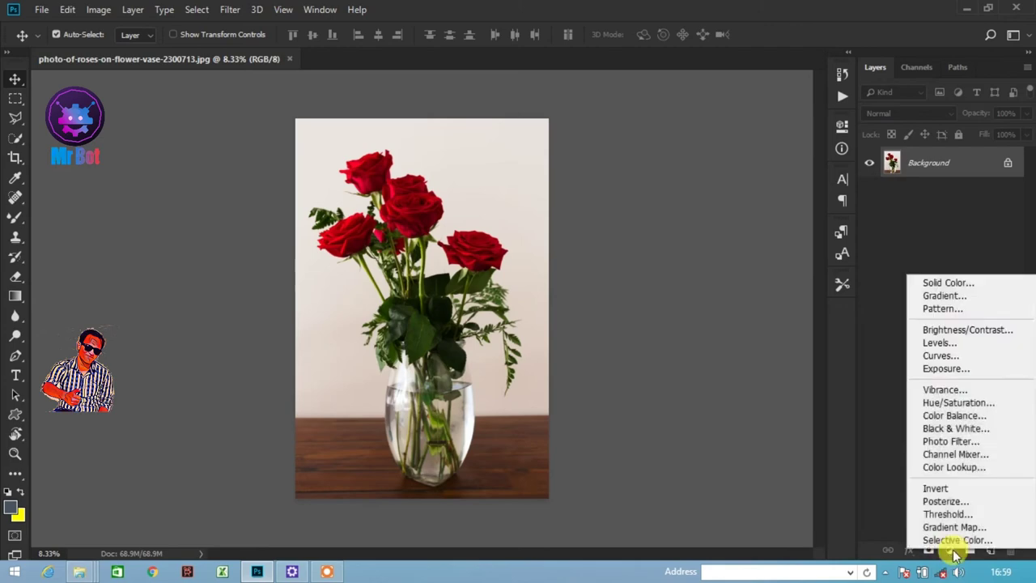
{"action": "left_click", "coordinate": [955, 467]}
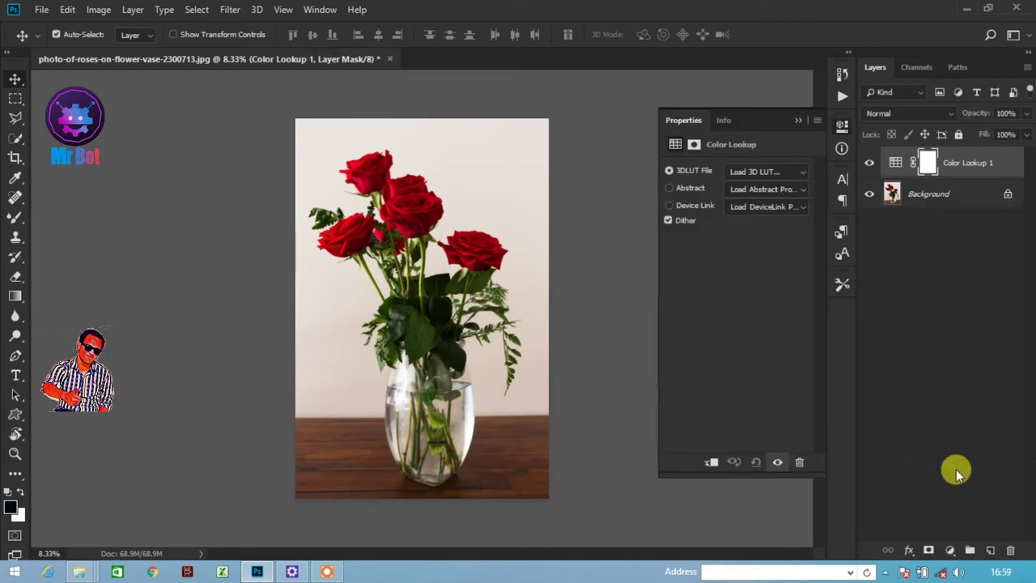
{"action": "left_click", "coordinate": [801, 173]}
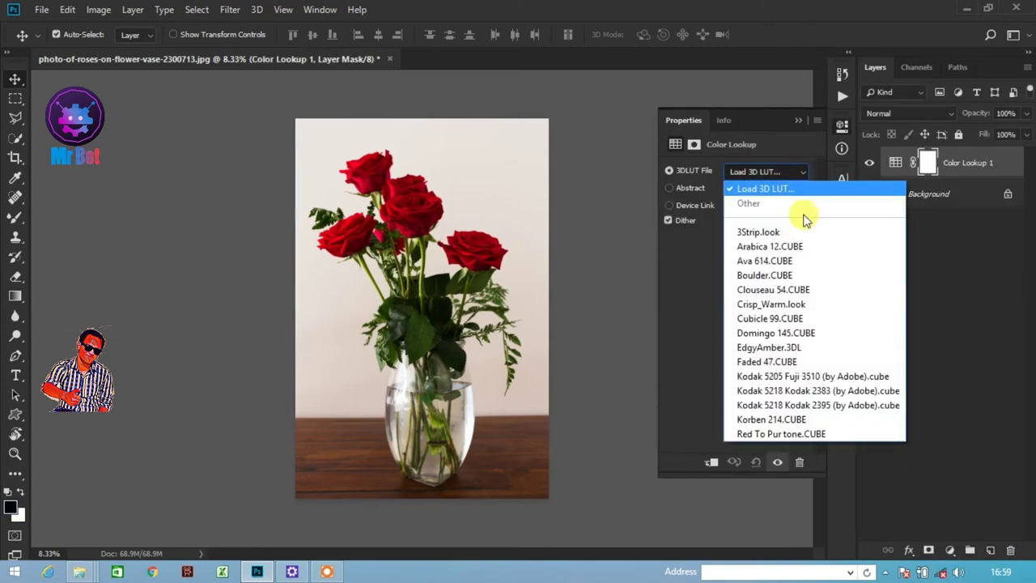
{"action": "left_click", "coordinate": [799, 434]}
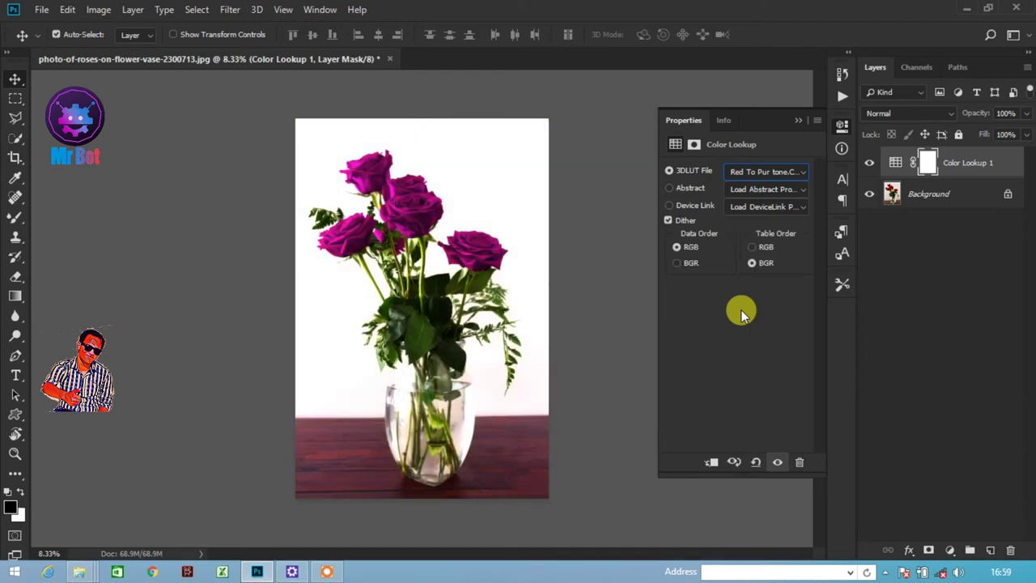
{"action": "left_click", "coordinate": [799, 120]}
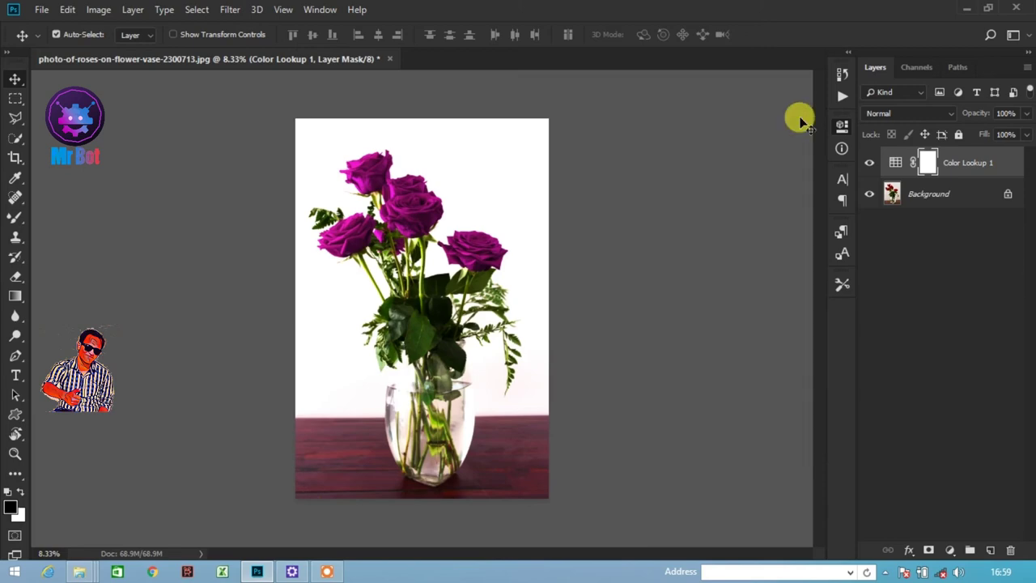